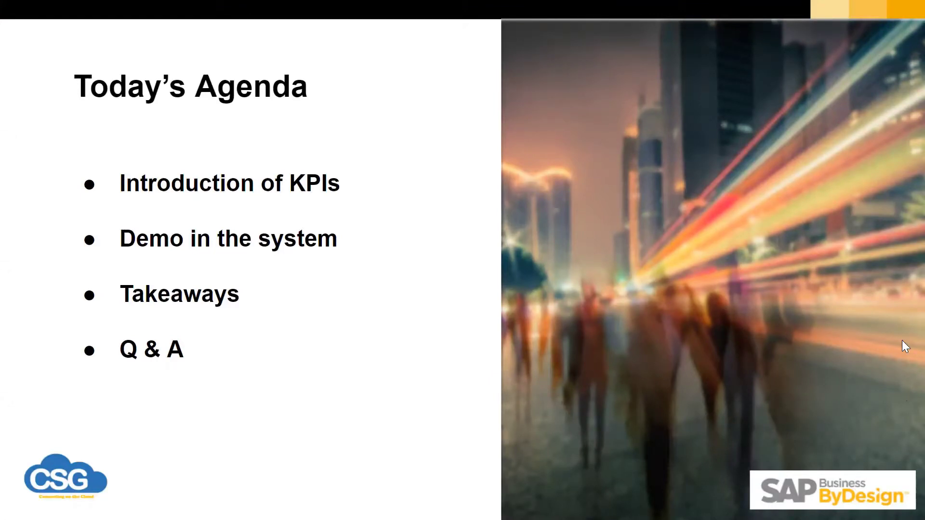
Switch from the slides to the SAP Business ByDesign launchpad and open Design Reports in the Business Analytics work center.
{"action": "key", "text": "Escape"}
{"action": "key", "text": "ctrl+shift+Tab"}
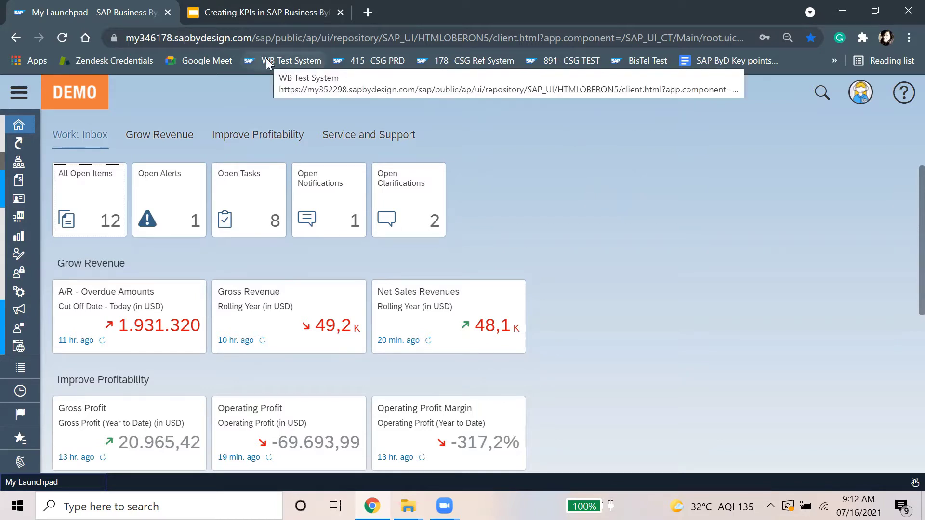
{"action": "left_click", "coordinate": [18, 94]}
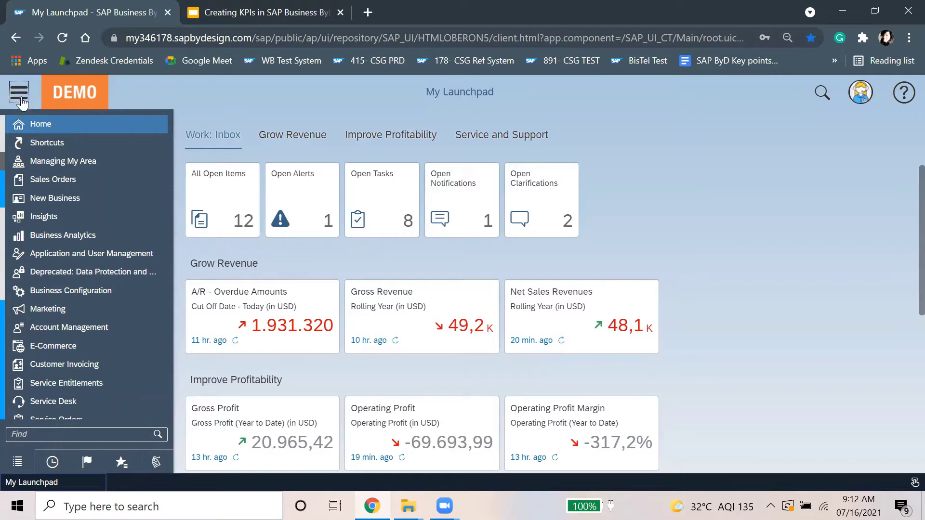
{"action": "left_click", "coordinate": [64, 436]}
{"action": "type", "text": "b"}
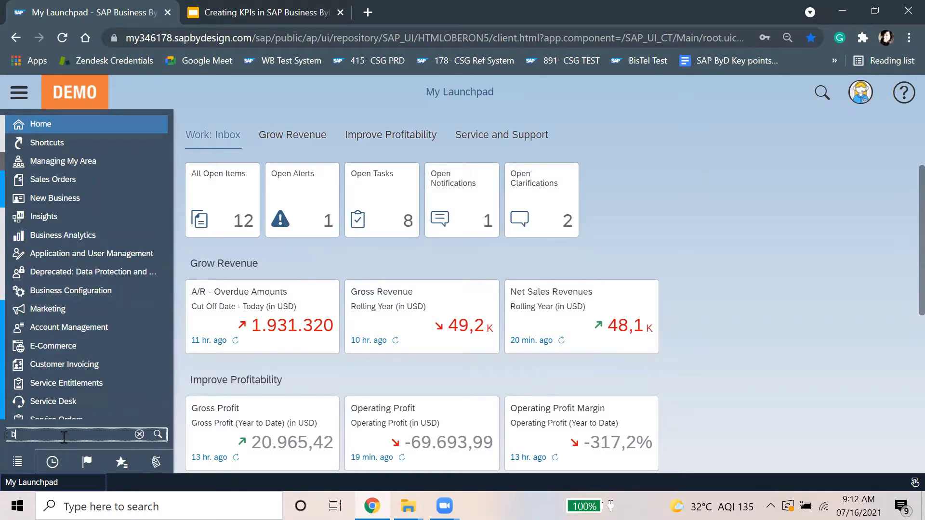
{"action": "type", "text": "usiness ana"}
{"action": "left_click", "coordinate": [120, 127]}
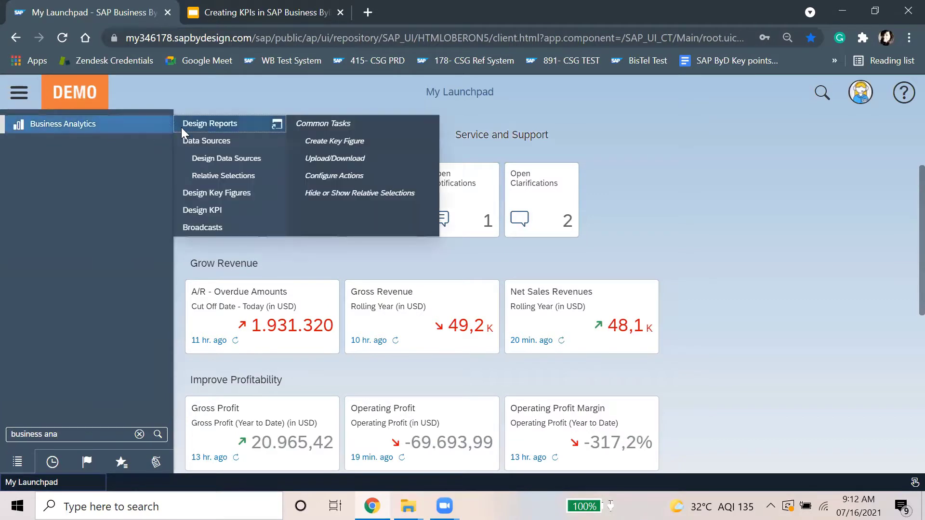
{"action": "left_click", "coordinate": [192, 127]}
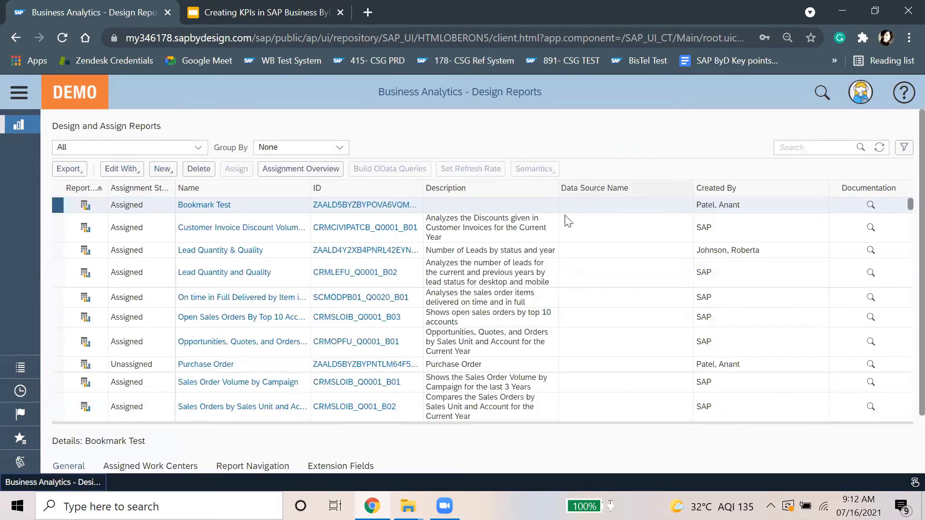
Look through the report list and search it for *purchase order*.
{"action": "scroll", "coordinate": [233, 278], "scroll_direction": "down", "scroll_amount": 1}
{"action": "scroll", "coordinate": [233, 279], "scroll_direction": "down", "scroll_amount": 1}
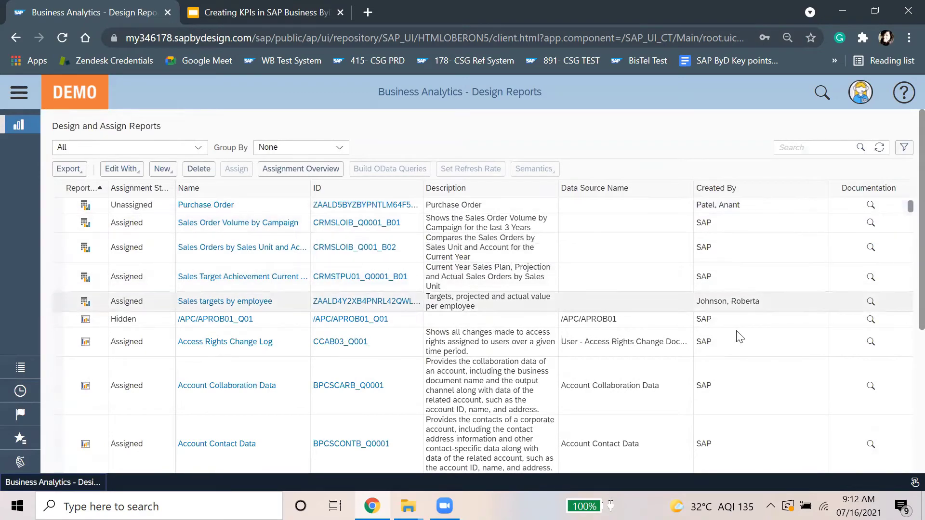
{"action": "scroll", "coordinate": [749, 369], "scroll_direction": "down", "scroll_amount": 3}
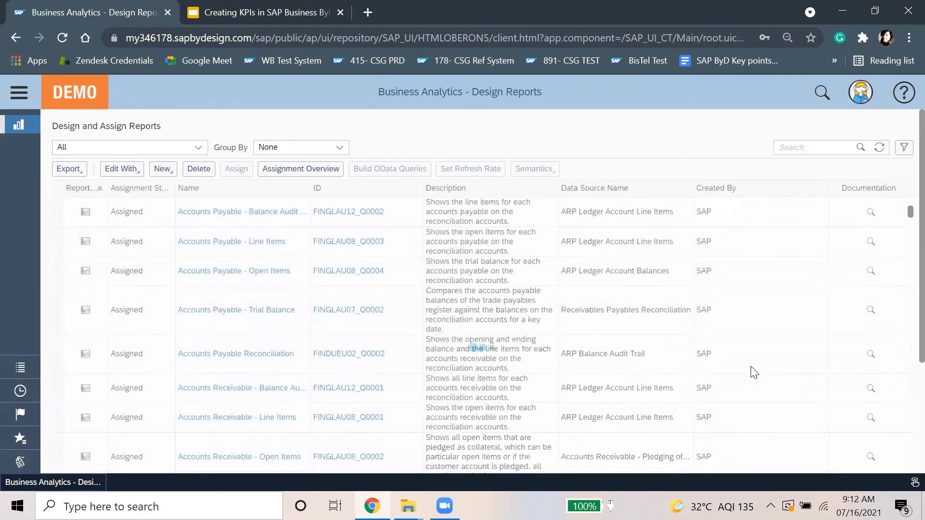
{"action": "scroll", "coordinate": [754, 373], "scroll_direction": "up", "scroll_amount": 3}
{"action": "scroll", "coordinate": [754, 372], "scroll_direction": "up", "scroll_amount": 5}
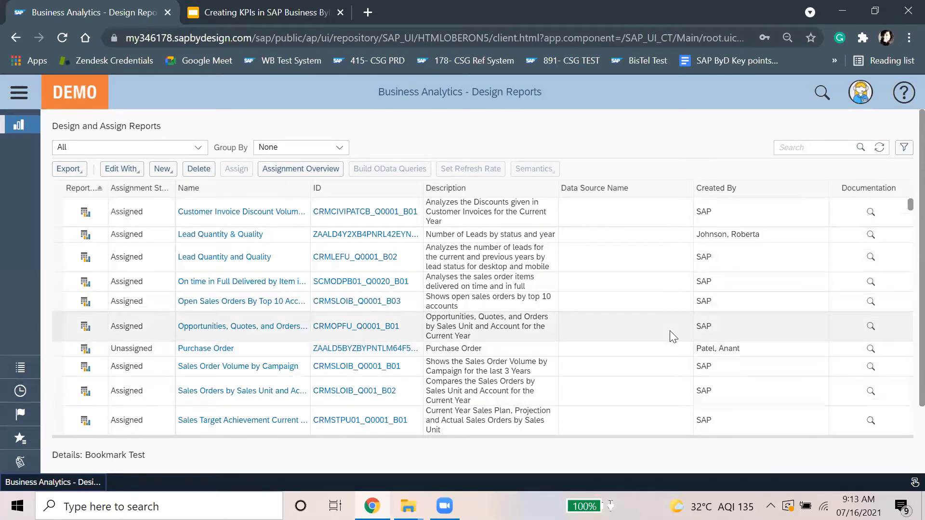
{"action": "scroll", "coordinate": [673, 332], "scroll_direction": "down", "scroll_amount": 3}
{"action": "left_click", "coordinate": [804, 148]}
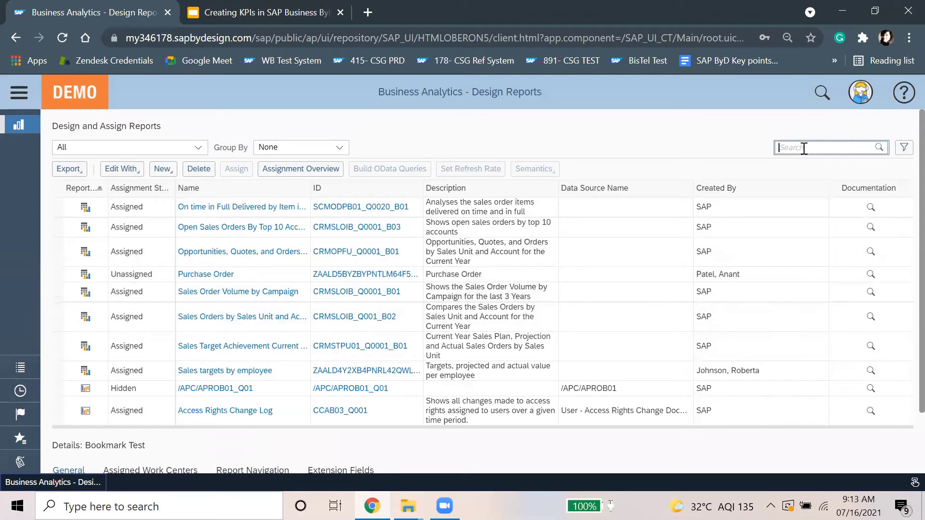
{"action": "type", "text": "**"}
{"action": "type", "text": "purchase "}
{"action": "type", "text": "order"}
{"action": "key", "text": "Return"}
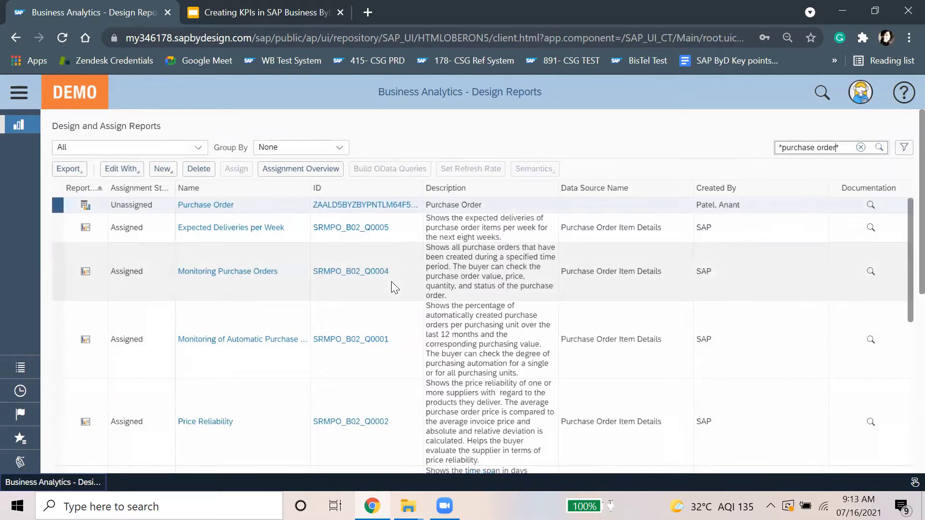
Open the Purchase Order Volume report and run it with the initial selection.
{"action": "scroll", "coordinate": [392, 283], "scroll_direction": "down", "scroll_amount": 10}
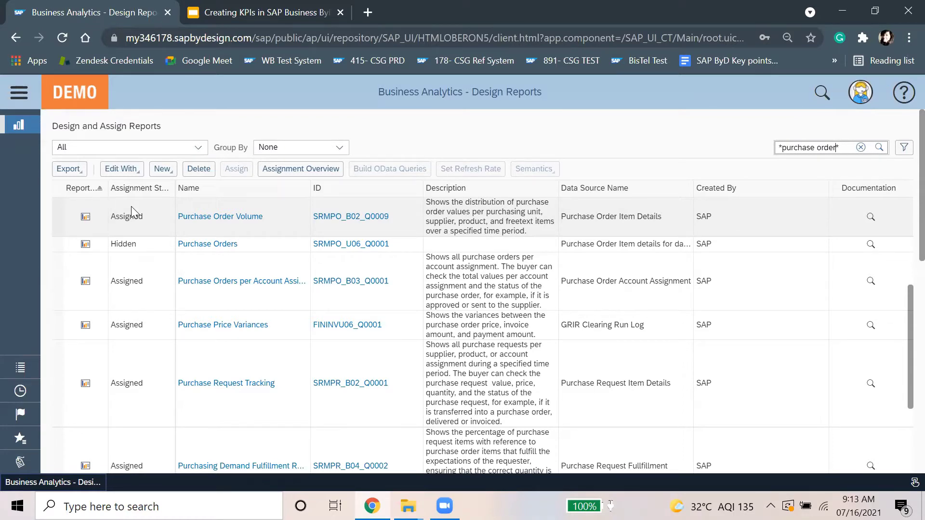
{"action": "left_click", "coordinate": [216, 217]}
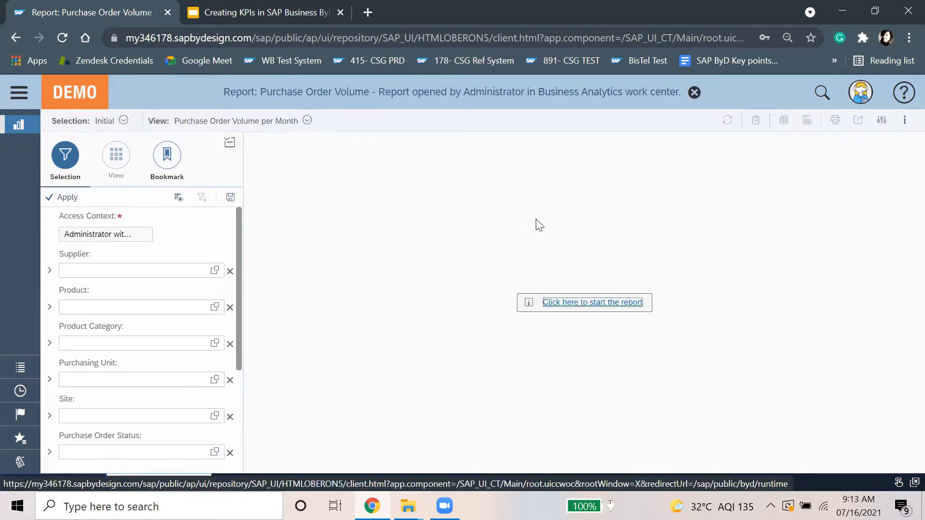
{"action": "key", "text": "Return"}
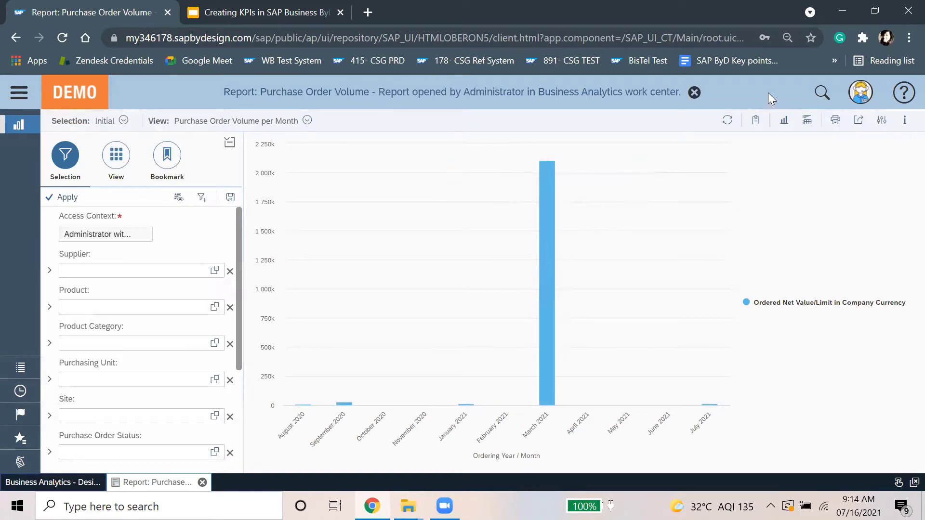
Search the Product filter values for "heat" and select 100000140, 100000141, 100000201, 100000380, P100101, P100301 and WB_TEST.
{"action": "left_click", "coordinate": [215, 307]}
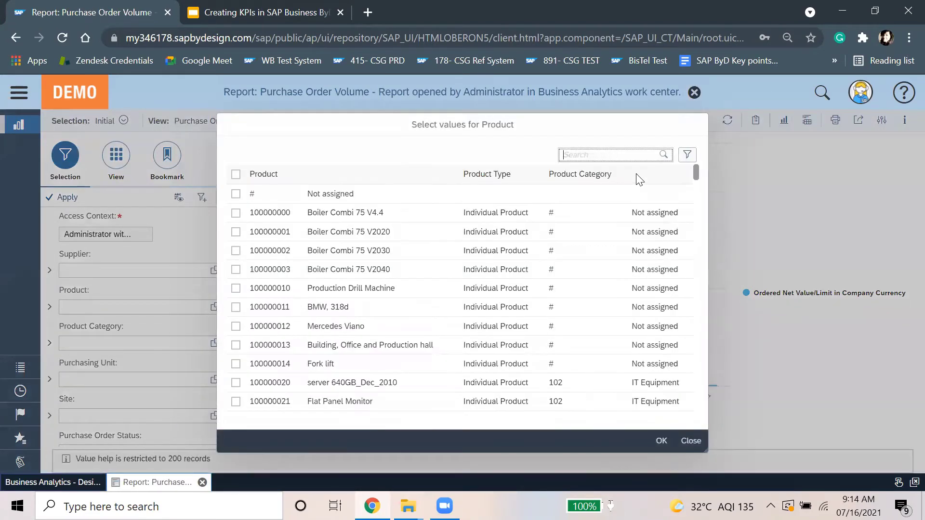
{"action": "left_click", "coordinate": [606, 157]}
{"action": "type", "text": "heat"}
{"action": "key", "text": "Return"}
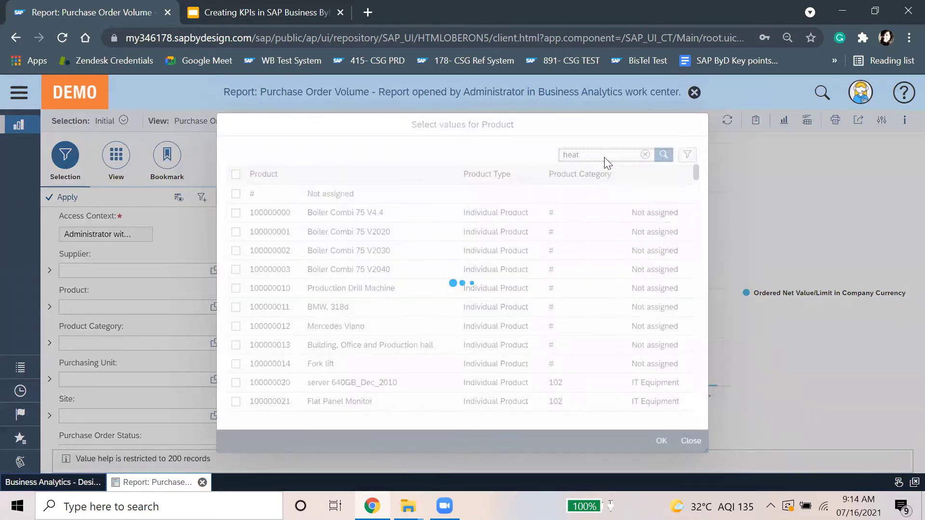
{"action": "left_click", "coordinate": [236, 193]}
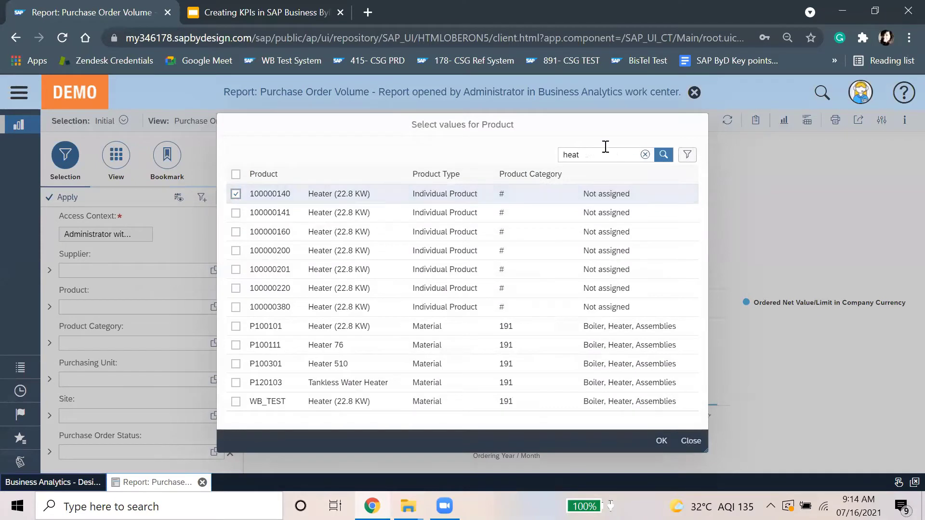
{"action": "left_click", "coordinate": [236, 213]}
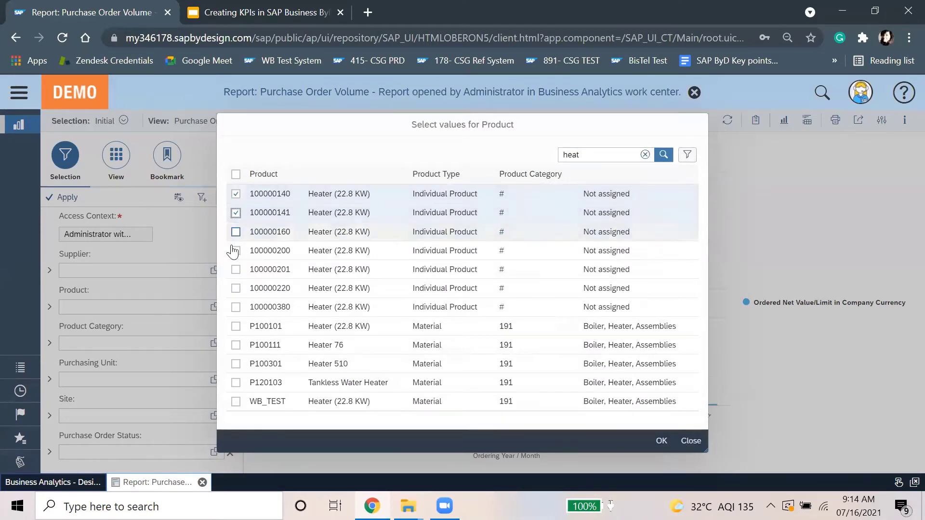
{"action": "left_click", "coordinate": [235, 269]}
{"action": "left_click", "coordinate": [235, 307]}
{"action": "left_click", "coordinate": [236, 326]}
{"action": "left_click", "coordinate": [235, 364]}
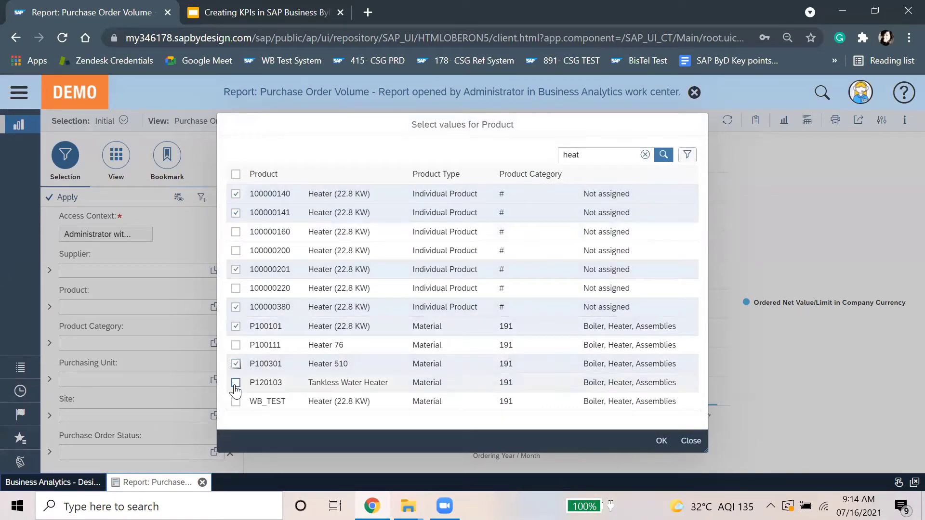
{"action": "left_click", "coordinate": [235, 402]}
Search the product values for "liquid", add the first two Liquid Coolant products to the filter, and apply the selection.
{"action": "double_click", "coordinate": [564, 155]}
{"action": "type", "text": "l"}
{"action": "type", "text": "id"}
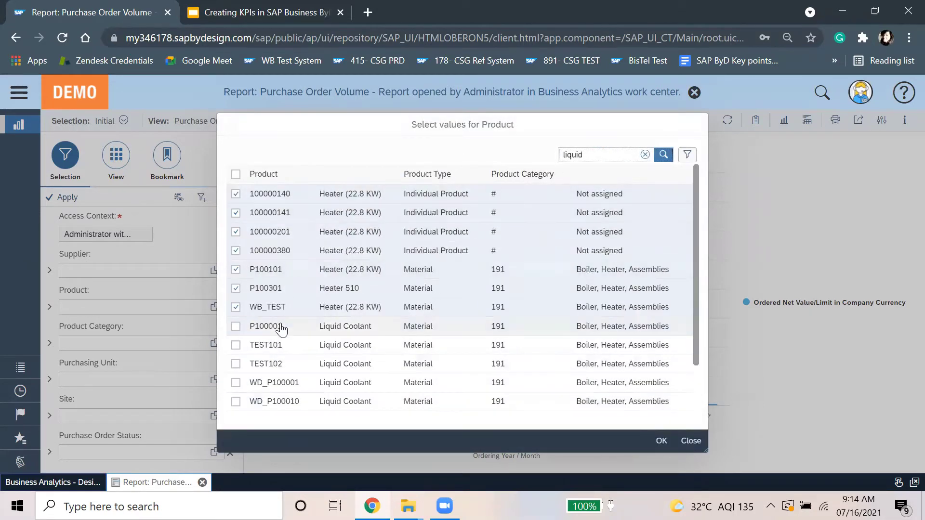
{"action": "left_click", "coordinate": [282, 328]}
{"action": "left_click", "coordinate": [275, 347]}
{"action": "left_click", "coordinate": [660, 441]}
{"action": "left_click", "coordinate": [48, 203]}
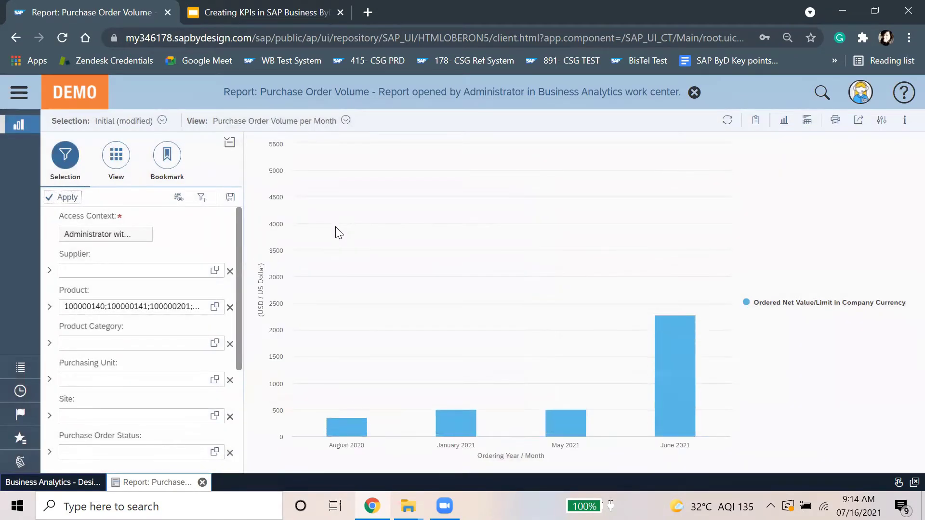
Filter the report by all purchasing units, 2100, A1110 and C5300, and apply the selection.
{"action": "left_click", "coordinate": [96, 379]}
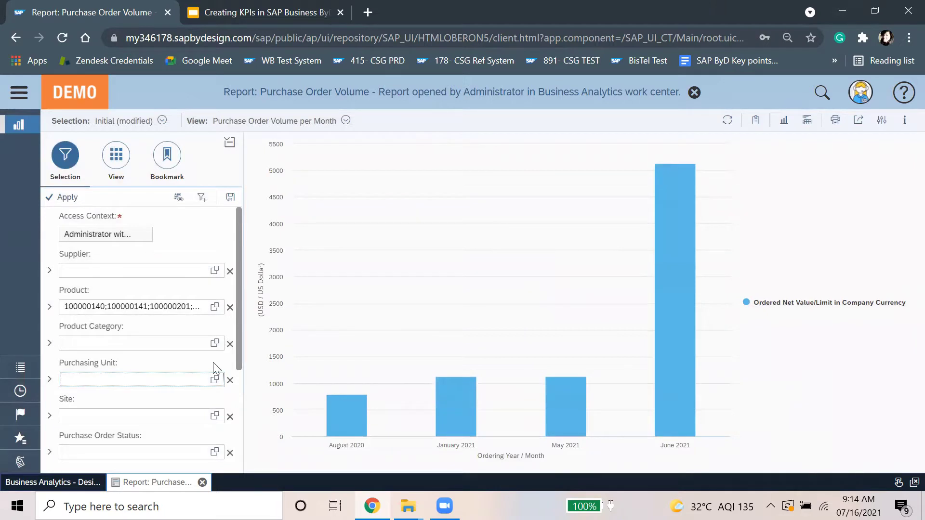
{"action": "left_click", "coordinate": [214, 379]}
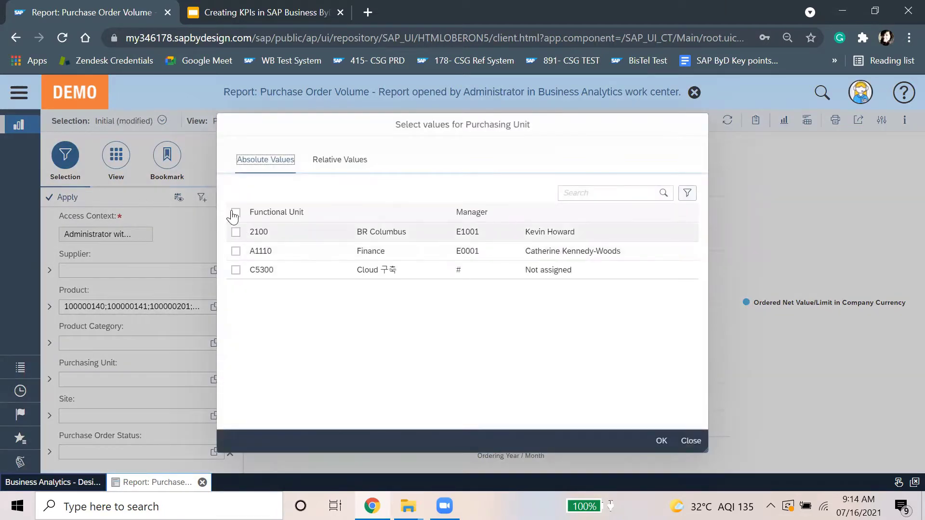
{"action": "left_click", "coordinate": [235, 213]}
{"action": "left_click", "coordinate": [661, 441]}
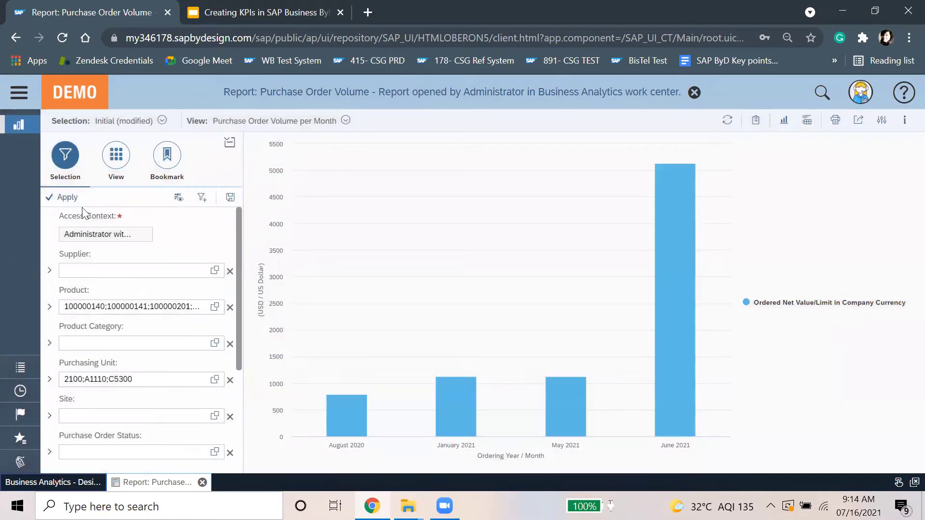
{"action": "left_click", "coordinate": [63, 198]}
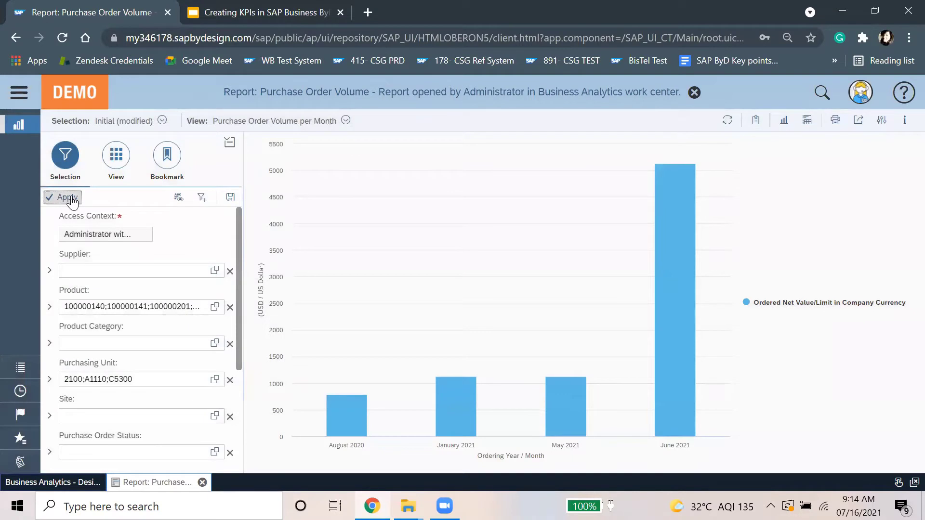
Show the table together with the chart and add Company and Product to the report's row fields.
{"action": "left_click", "coordinate": [807, 120]}
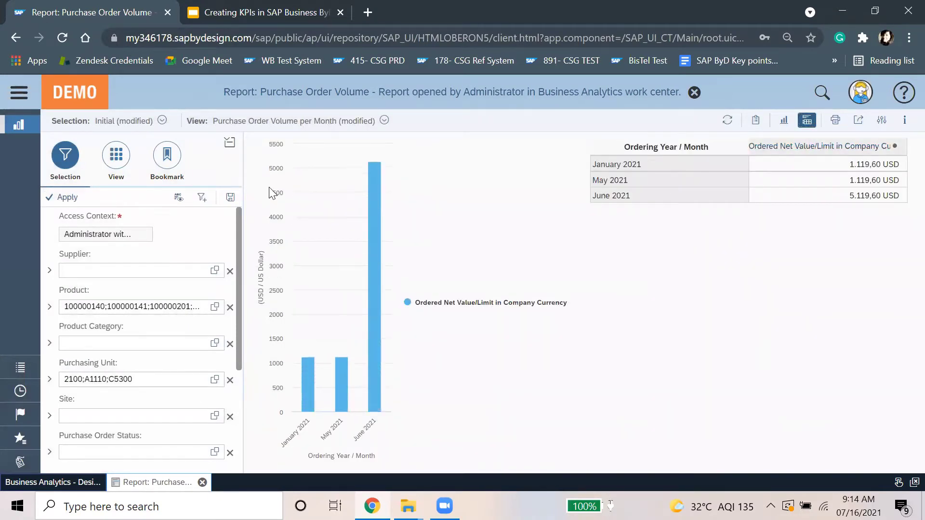
{"action": "left_click", "coordinate": [123, 180]}
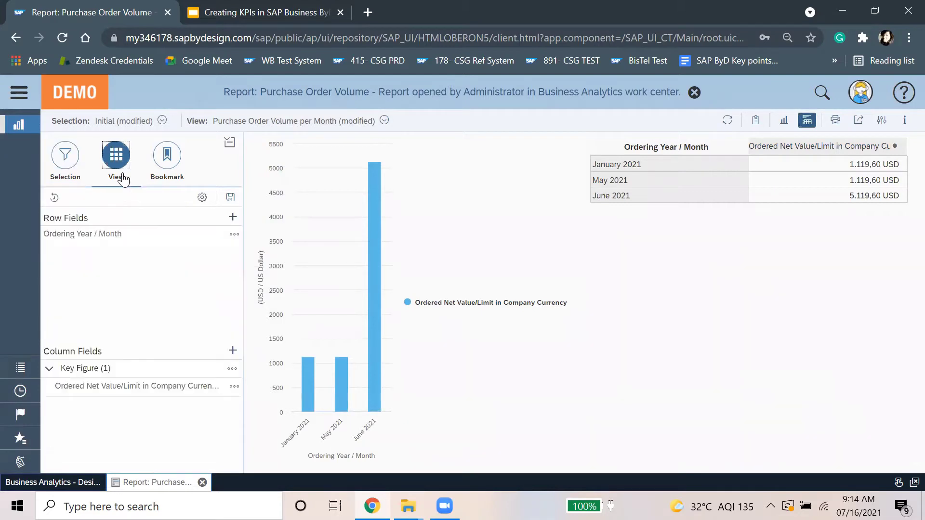
{"action": "left_click", "coordinate": [233, 217]}
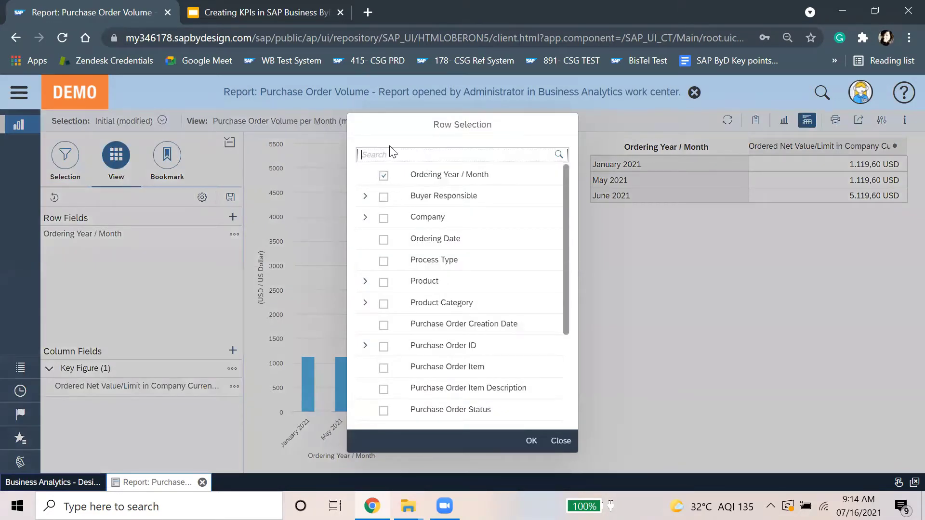
{"action": "left_click", "coordinate": [383, 218]}
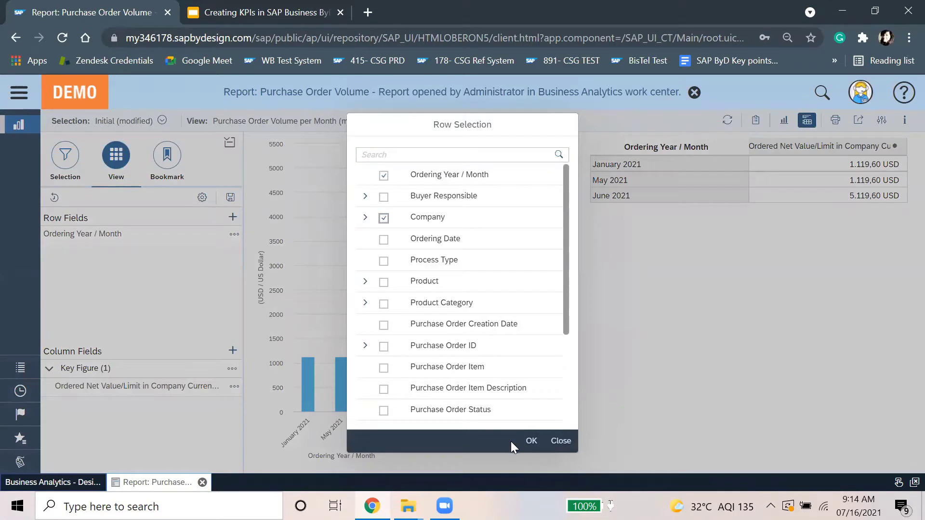
{"action": "left_click", "coordinate": [414, 152]}
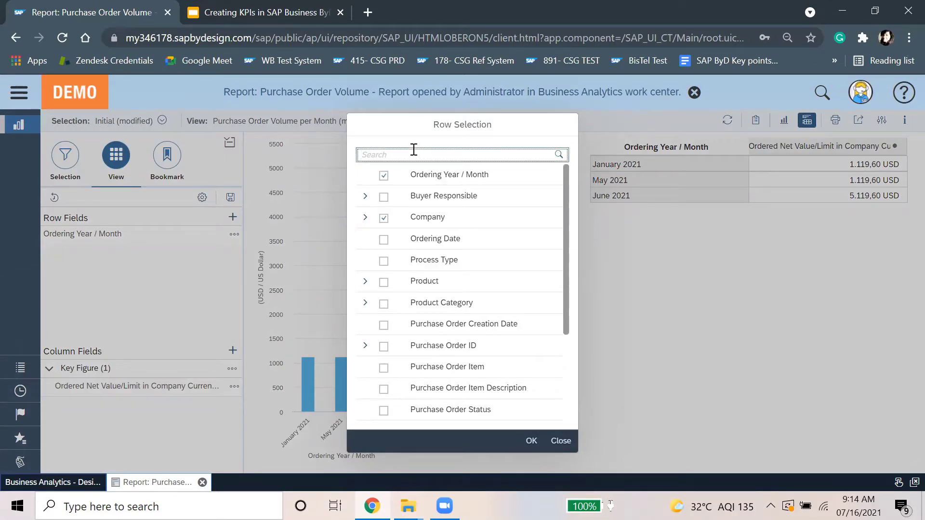
{"action": "left_click", "coordinate": [383, 283]}
{"action": "left_click", "coordinate": [530, 441]}
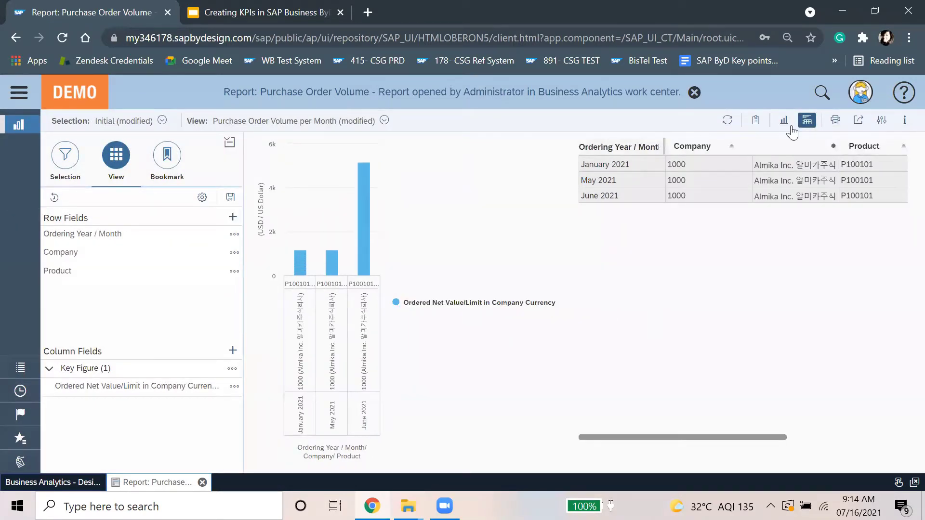
{"action": "left_click", "coordinate": [805, 122]}
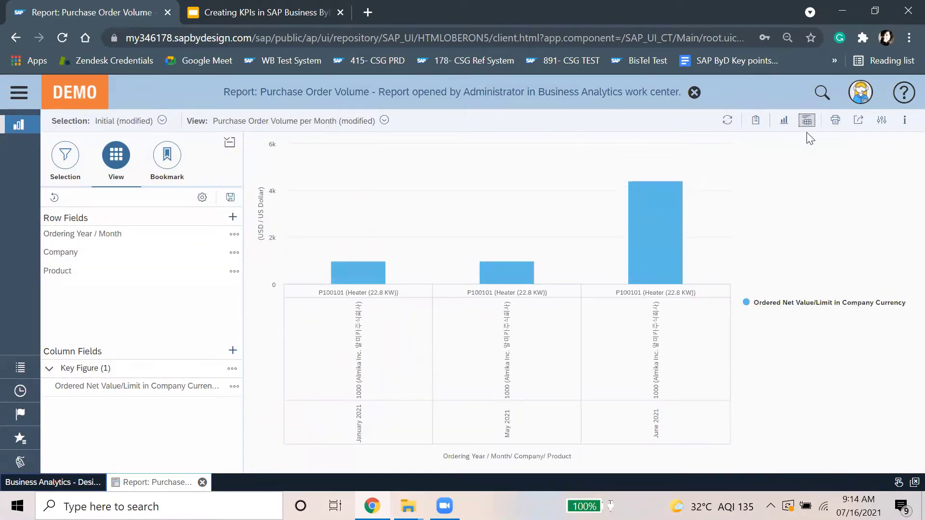
{"action": "left_click", "coordinate": [785, 123]}
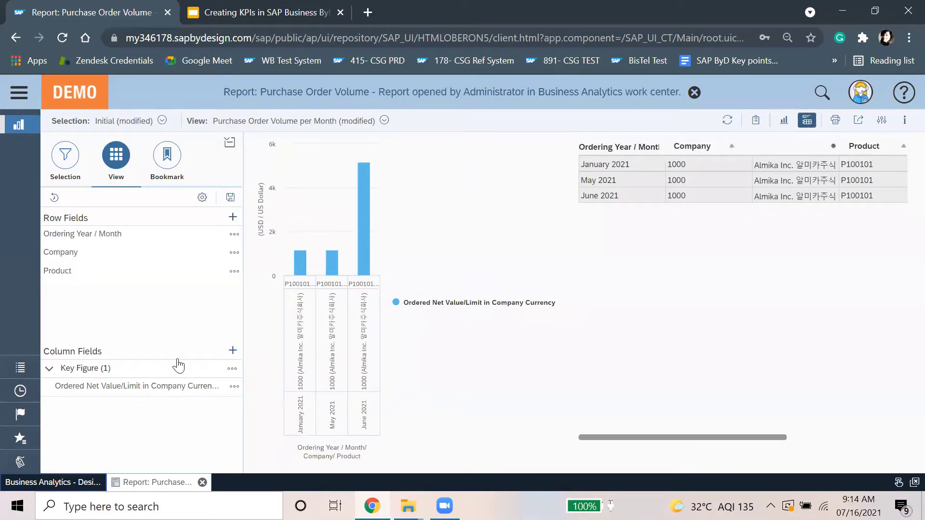
Create a KPI named "Purchase Order Volume Report" from the Ordered Net Value/Limit in Company Currency key figure and open it.
{"action": "left_click", "coordinate": [235, 387]}
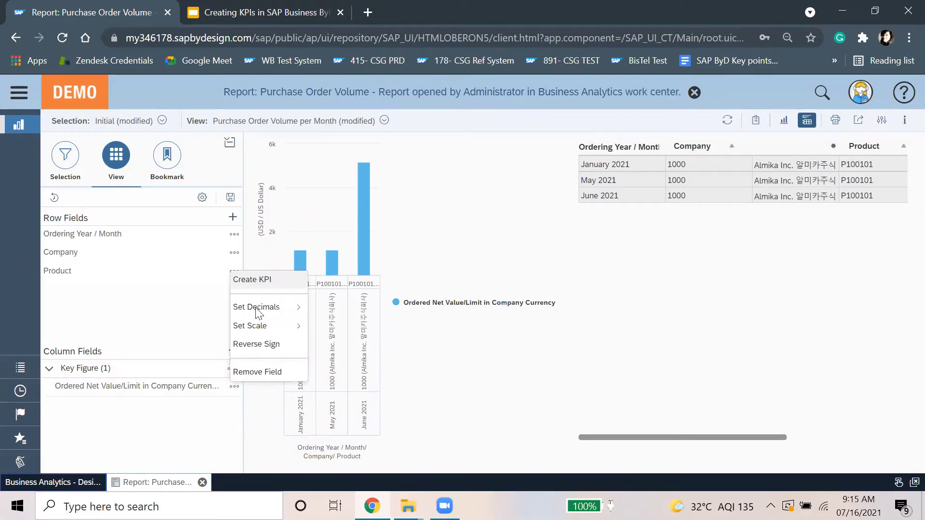
{"action": "left_click", "coordinate": [246, 276]}
{"action": "left_click", "coordinate": [469, 222]}
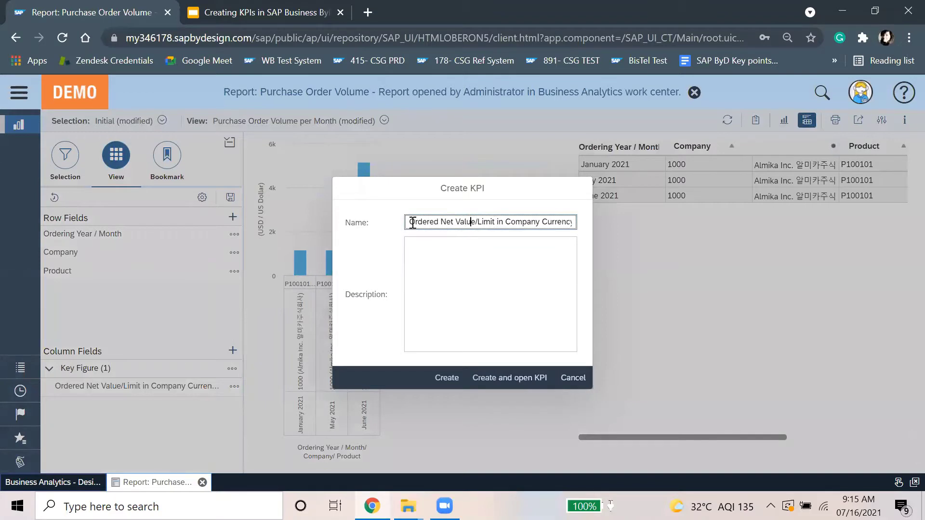
{"action": "key", "text": "ctrl+a"}
{"action": "type", "text": "P"}
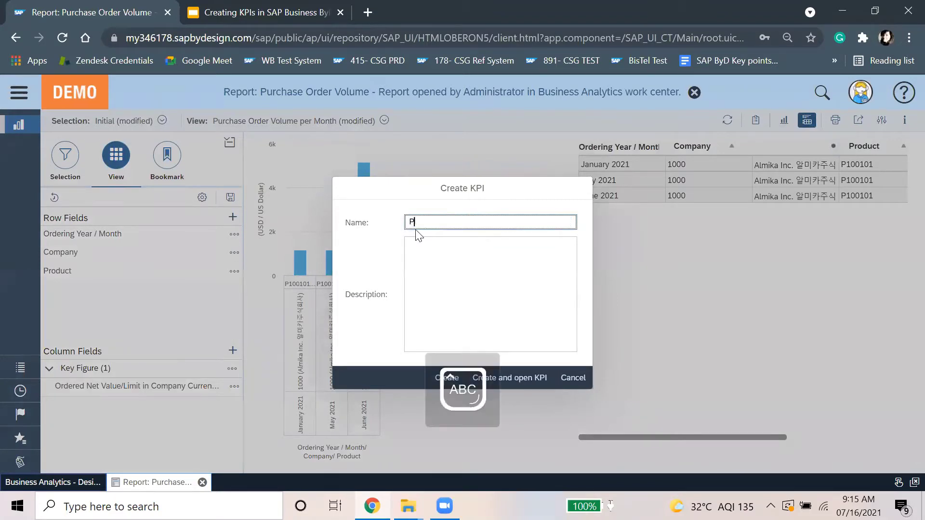
{"action": "type", "text": "urchase Or"}
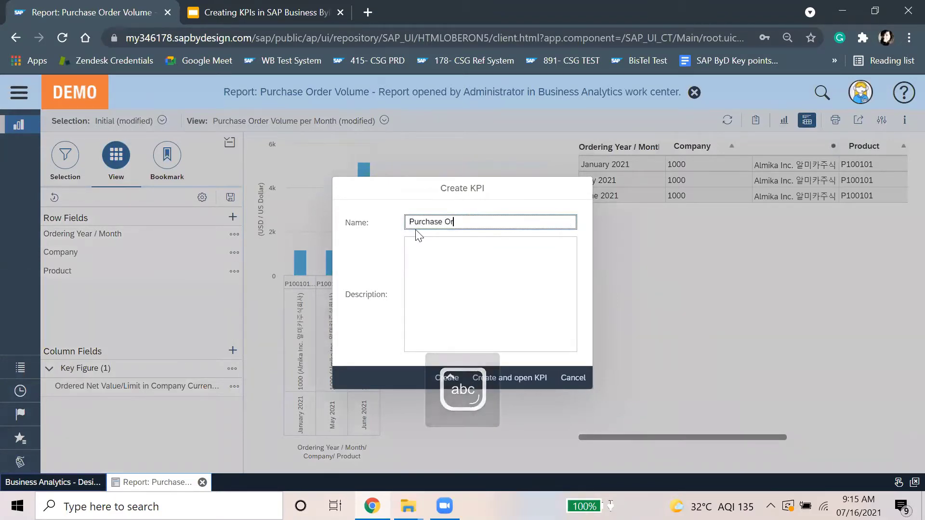
{"action": "type", "text": "der Volume Report"}
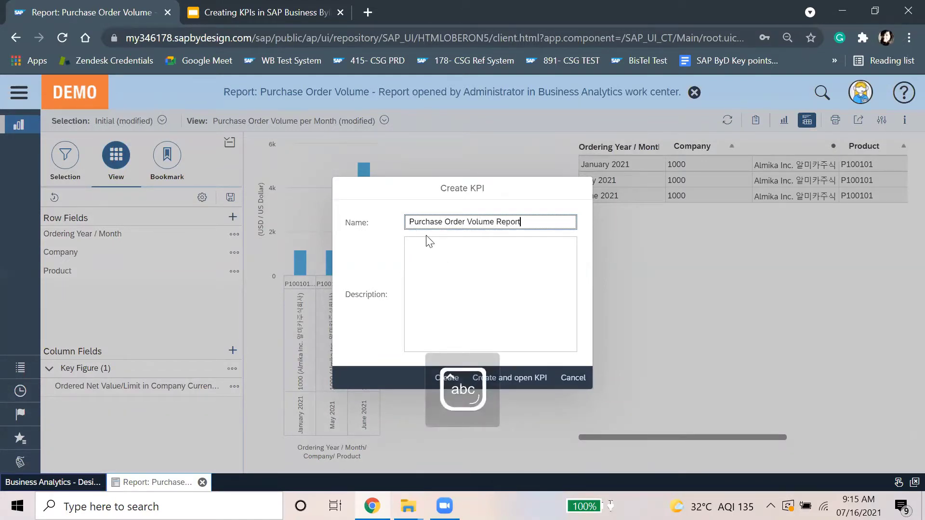
{"action": "left_click", "coordinate": [510, 383]}
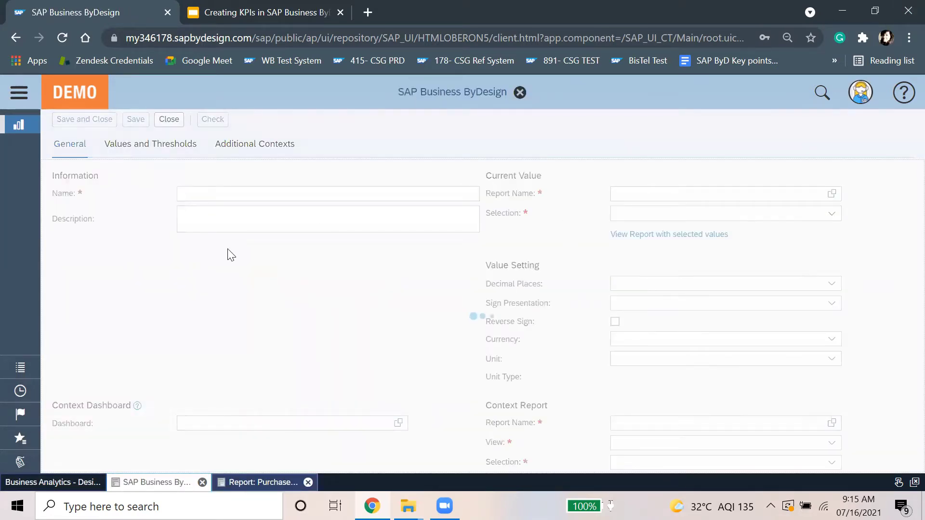
Review the new KPI's general settings and rename it as KPI_Purchase Order Volume Report.
{"action": "left_click", "coordinate": [47, 483]}
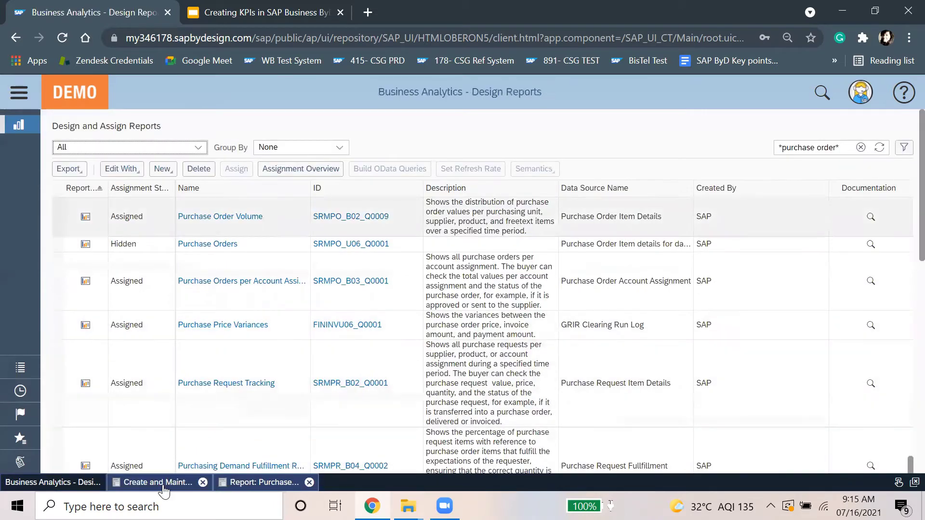
{"action": "left_click", "coordinate": [154, 483]}
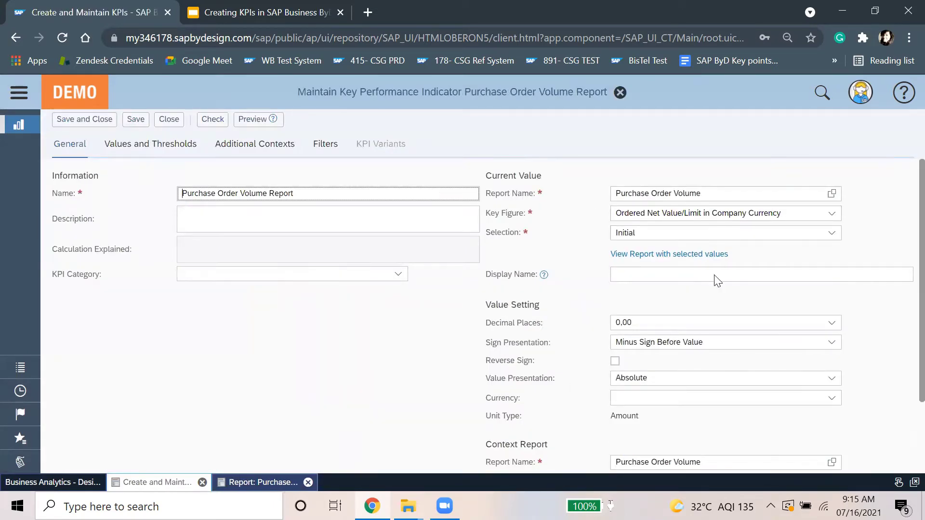
{"action": "scroll", "coordinate": [712, 381], "scroll_direction": "down", "scroll_amount": 1}
{"action": "scroll", "coordinate": [712, 385], "scroll_direction": "down", "scroll_amount": 4}
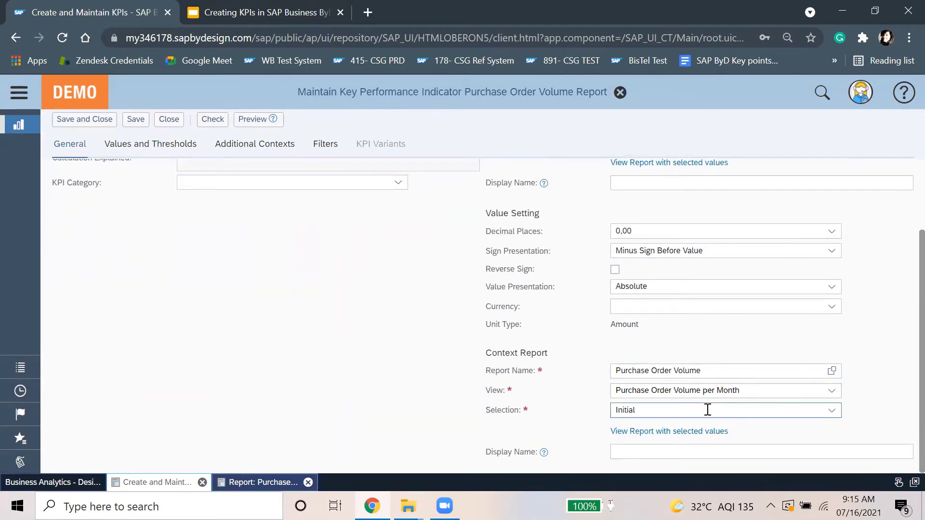
{"action": "scroll", "coordinate": [707, 410], "scroll_direction": "up", "scroll_amount": 5}
{"action": "left_click", "coordinate": [226, 193]}
{"action": "left_click", "coordinate": [180, 195]}
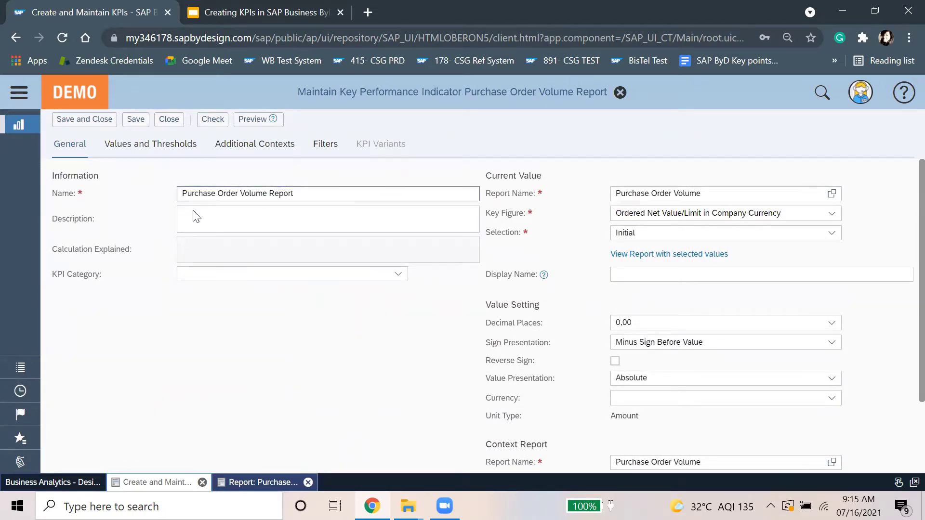
{"action": "type", "text": "KPI_"}
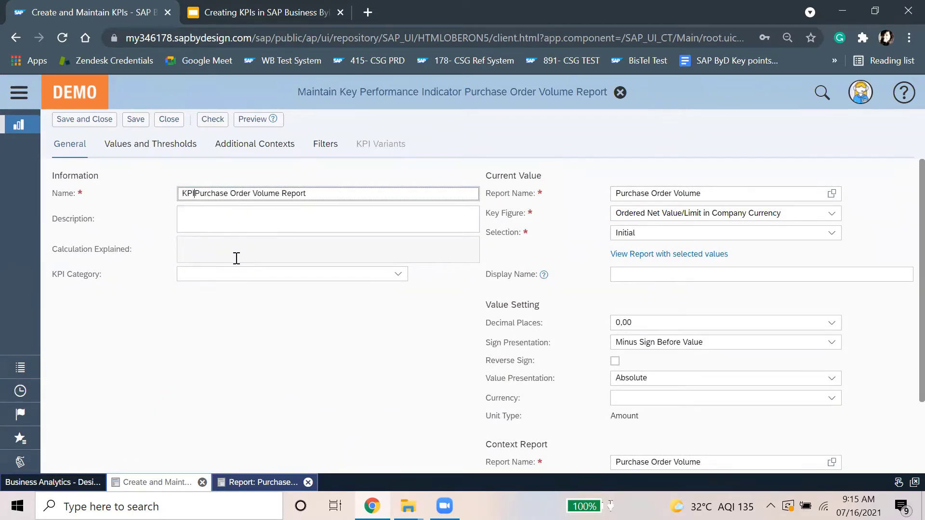
Set the KPI's target value source to Fixed Value Is Provided and enter 100.000 as the target.
{"action": "key", "text": "ctrl+Page_Down"}
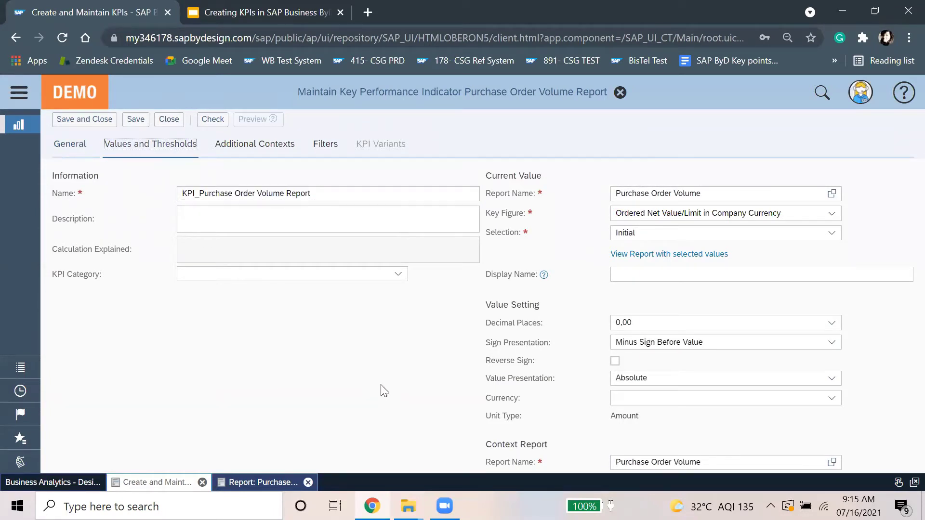
{"action": "left_click", "coordinate": [398, 197]}
{"action": "key", "text": "alt+Down"}
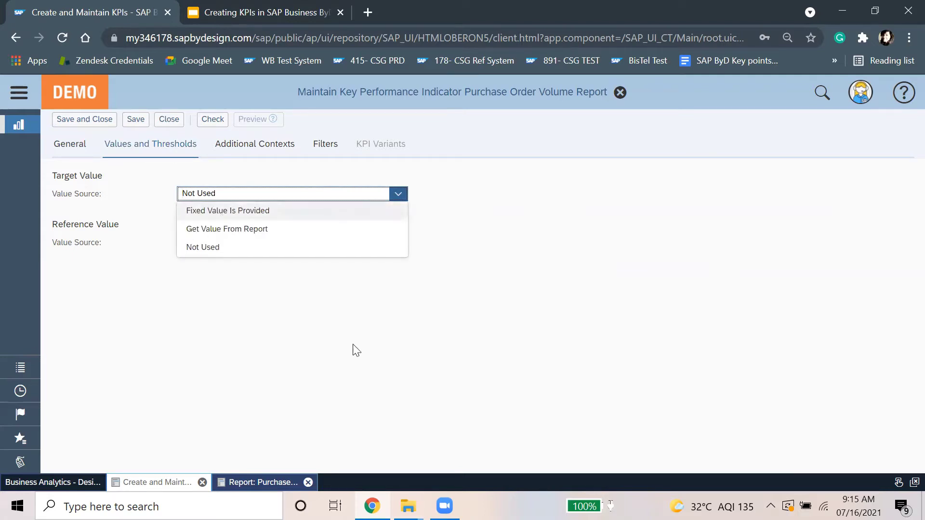
{"action": "key", "text": "Return"}
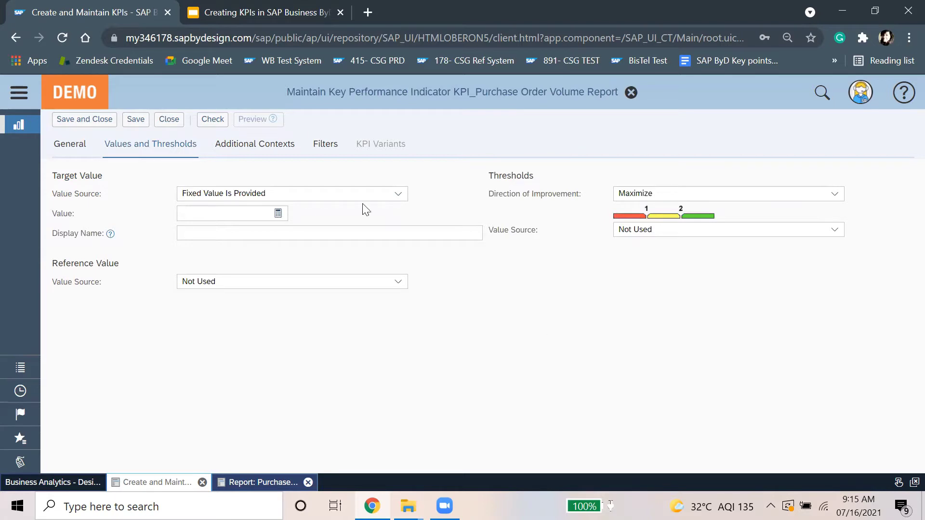
{"action": "left_click", "coordinate": [259, 211]}
Go back to the Purchase Order Volume report and search its available row fields for "amount".
{"action": "left_click", "coordinate": [46, 484]}
{"action": "left_click", "coordinate": [154, 487]}
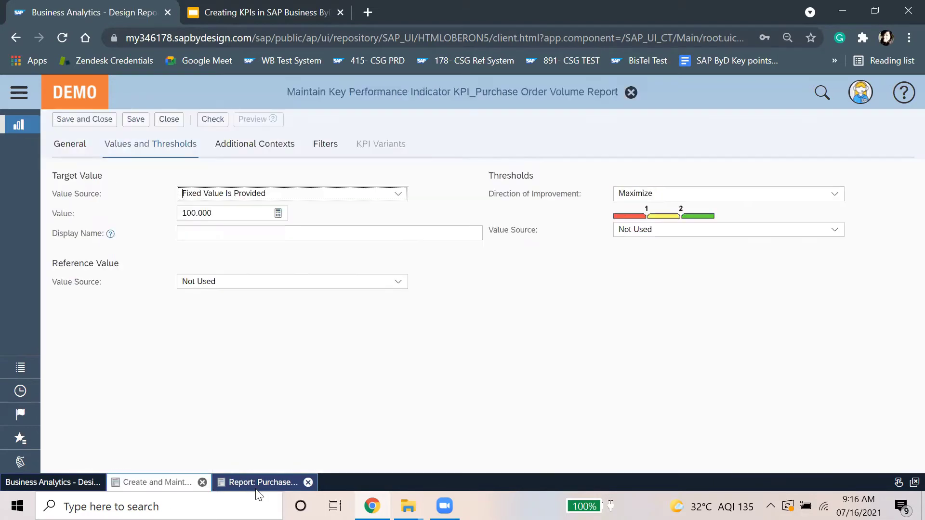
{"action": "left_click", "coordinate": [258, 488]}
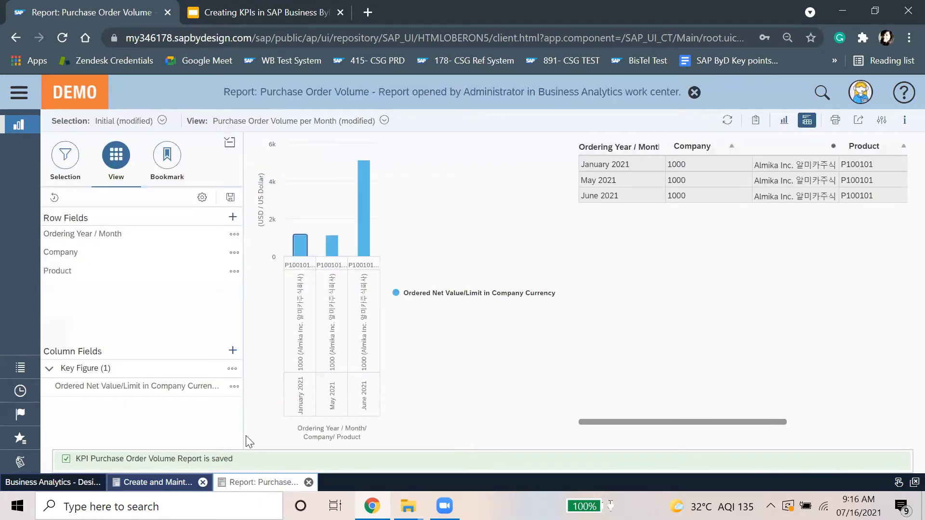
{"action": "left_click", "coordinate": [232, 217]}
{"action": "left_click", "coordinate": [499, 155]}
{"action": "type", "text": "amount"}
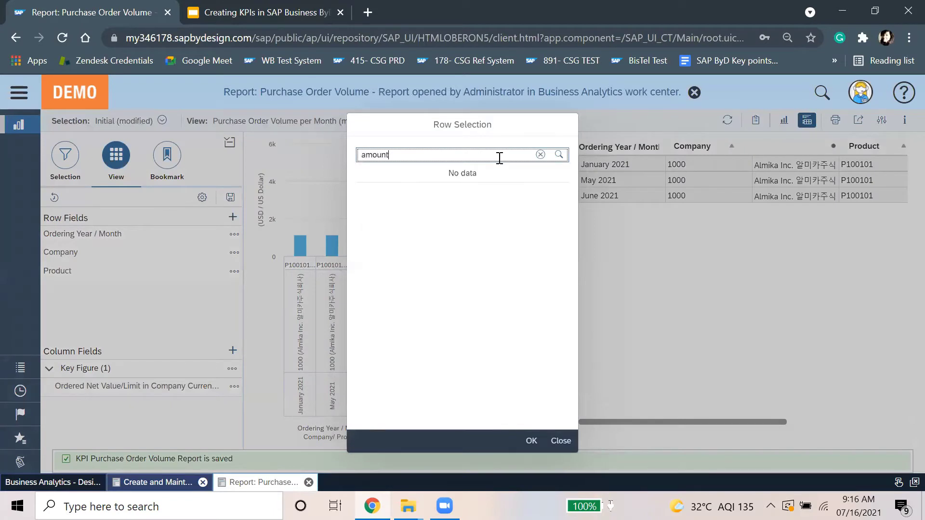
{"action": "key", "text": "BackSpace"}
{"action": "key", "text": "BackSpace"}
{"action": "key", "text": "BackSpace"}
{"action": "key", "text": "BackSpace"}
{"action": "key", "text": "BackSpace"}
{"action": "key", "text": "BackSpace"}
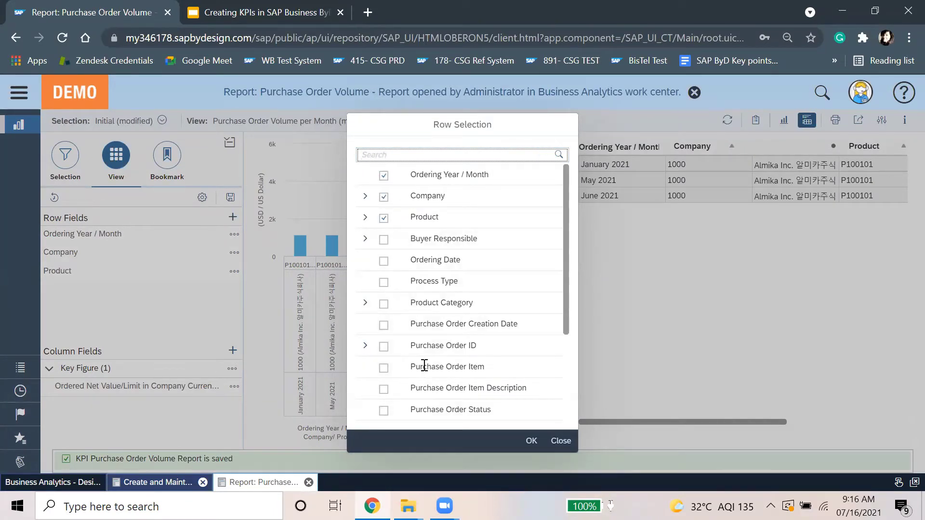
{"action": "left_click", "coordinate": [719, 247]}
Search the report's column fields for "net" and add the Ordered Net Value/Limit key figure.
{"action": "left_click", "coordinate": [233, 351]}
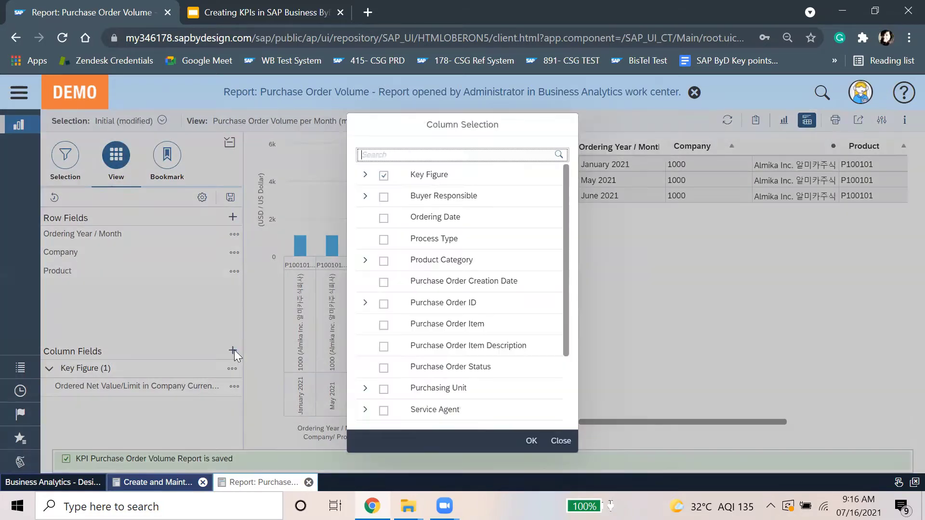
{"action": "type", "text": "amo"}
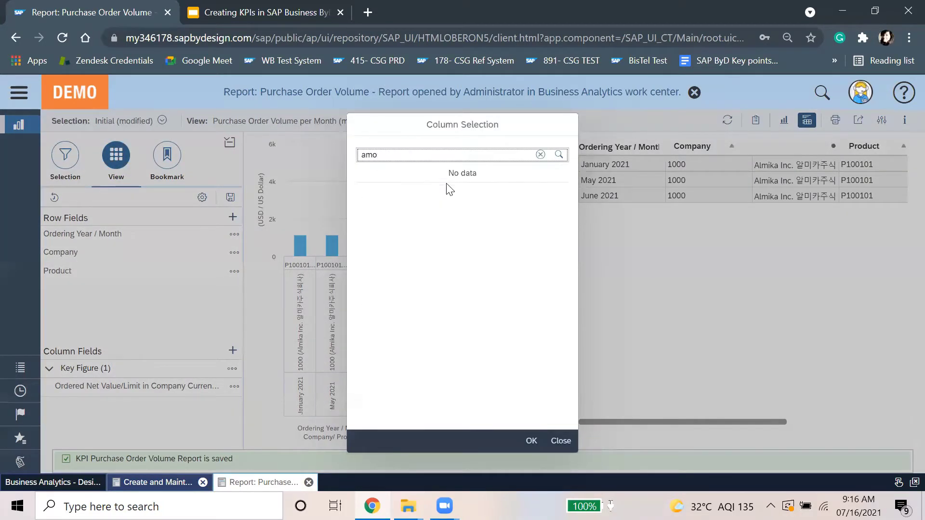
{"action": "key", "text": "BackSpace"}
{"action": "key", "text": "BackSpace"}
{"action": "key", "text": "BackSpace"}
{"action": "type", "text": "pric"}
{"action": "key", "text": "BackSpace"}
{"action": "key", "text": "BackSpace"}
{"action": "key", "text": "BackSpace"}
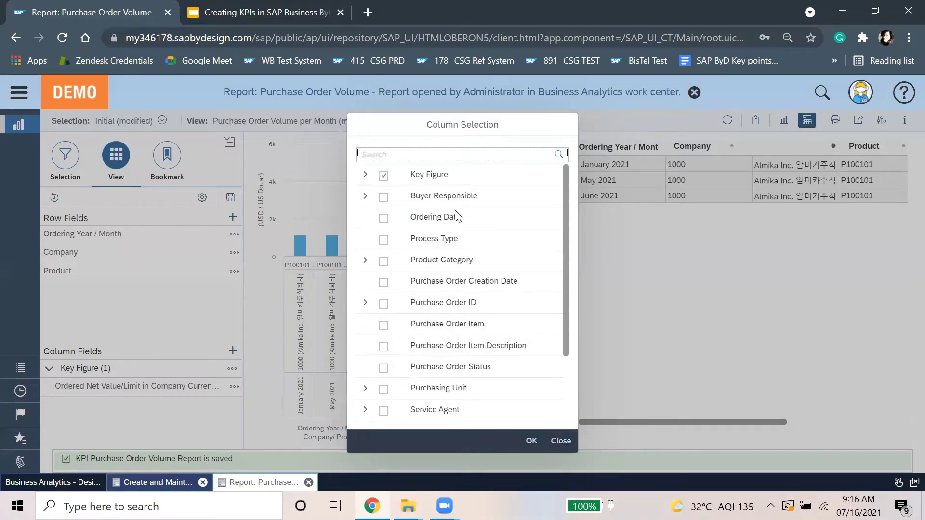
{"action": "type", "text": "net"}
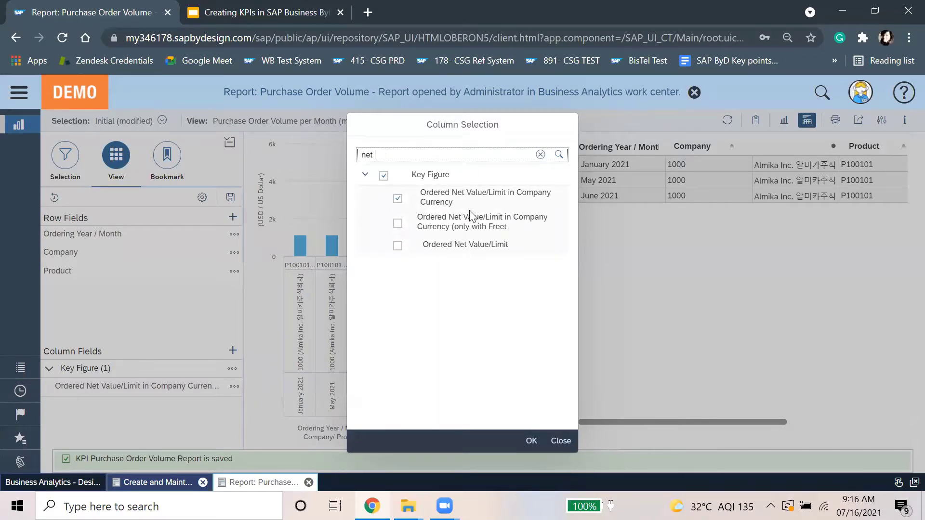
{"action": "left_click", "coordinate": [398, 246]}
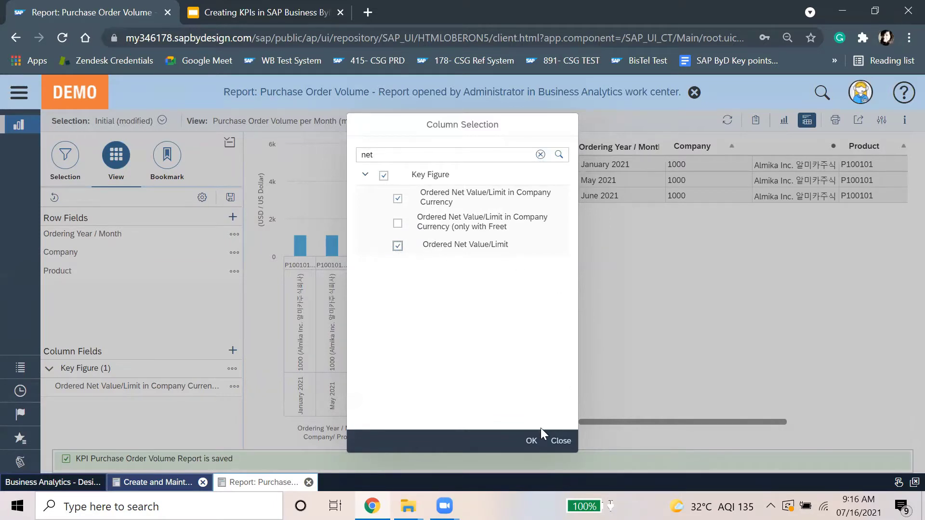
{"action": "left_click", "coordinate": [532, 441]}
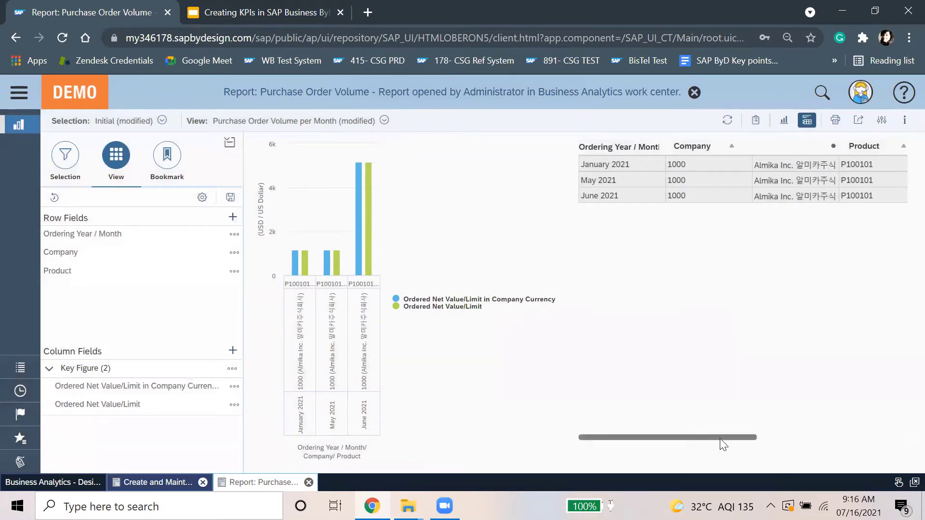
{"action": "left_click_drag", "start_coordinate": [690, 439], "coordinate": [842, 434]}
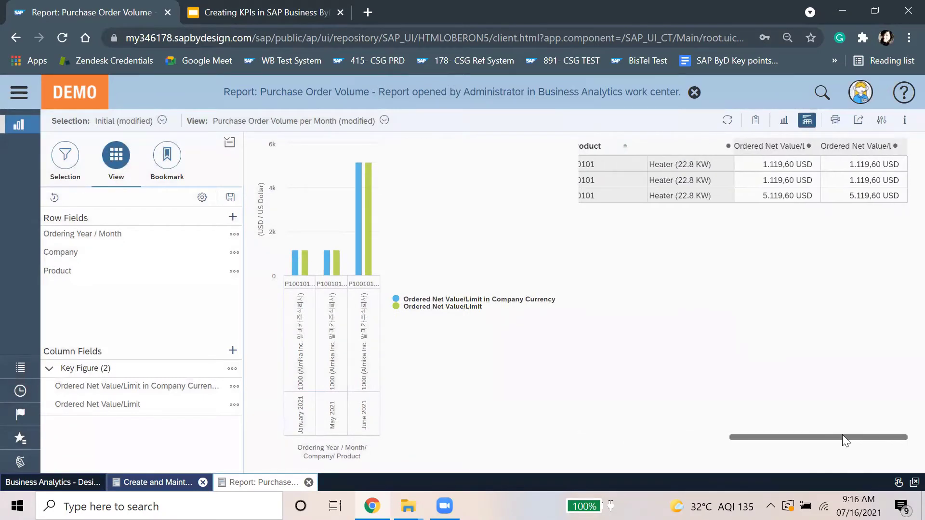
Return to the KPI and set its fixed target value to 1.000.000.
{"action": "left_click", "coordinate": [158, 488]}
{"action": "left_click", "coordinate": [264, 483]}
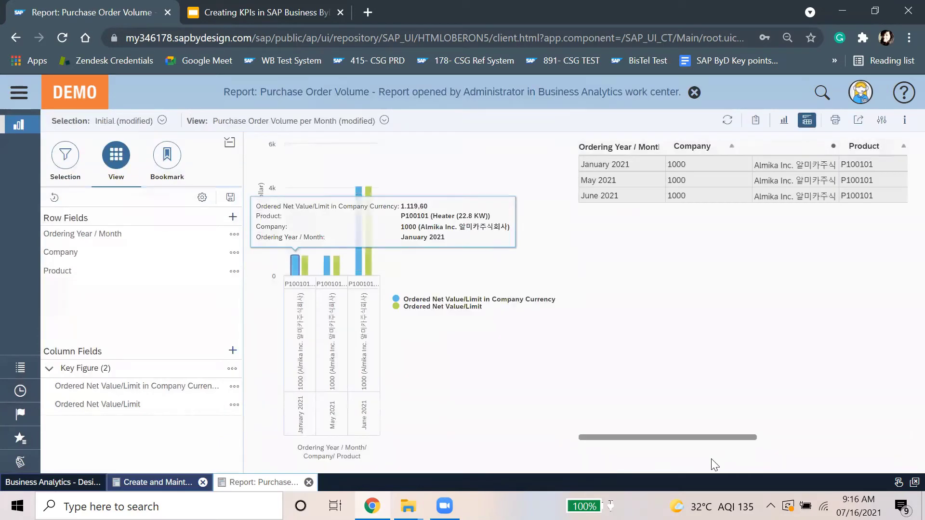
{"action": "mouse_move", "coordinate": [694, 438]}
{"action": "left_mouse_down"}
{"action": "mouse_move", "coordinate": [884, 434]}
{"action": "mouse_move", "coordinate": [703, 438]}
{"action": "left_mouse_up"}
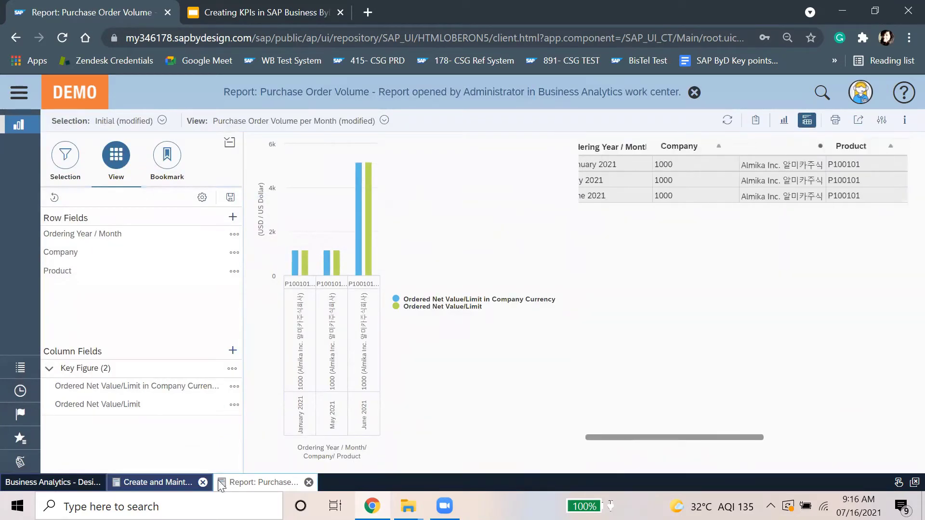
{"action": "left_click", "coordinate": [118, 484]}
{"action": "double_click", "coordinate": [226, 213]}
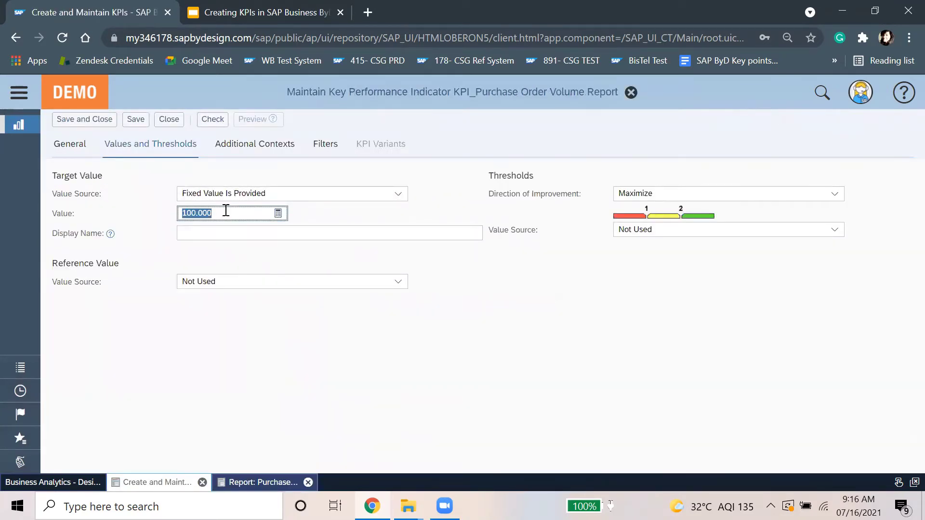
{"action": "type", "text": "1.0"}
{"action": "type", "text": "00.000"}
{"action": "key", "text": "Return"}
{"action": "left_click", "coordinate": [275, 439]}
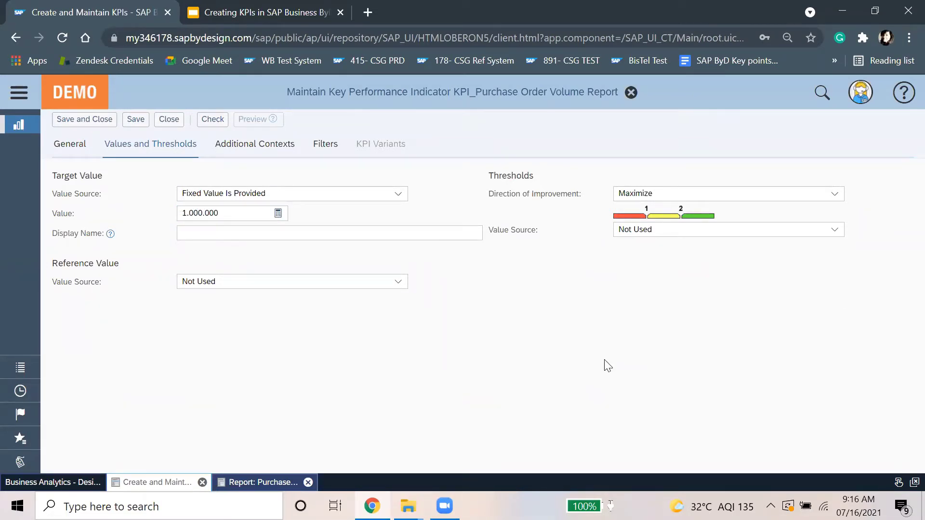
Provide fixed threshold values with the alert point at 70.000 and the warning point at 90.000, and save the KPI.
{"action": "left_click", "coordinate": [836, 230]}
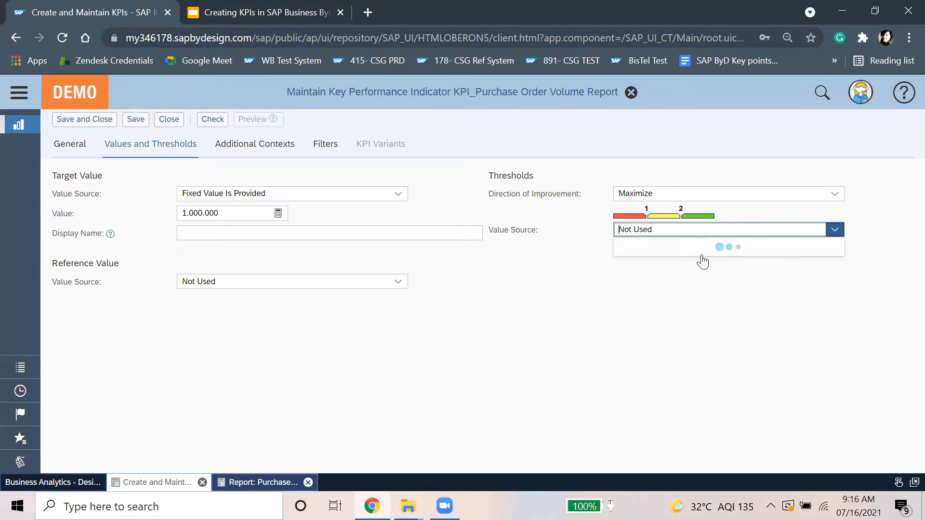
{"action": "left_click", "coordinate": [686, 254]}
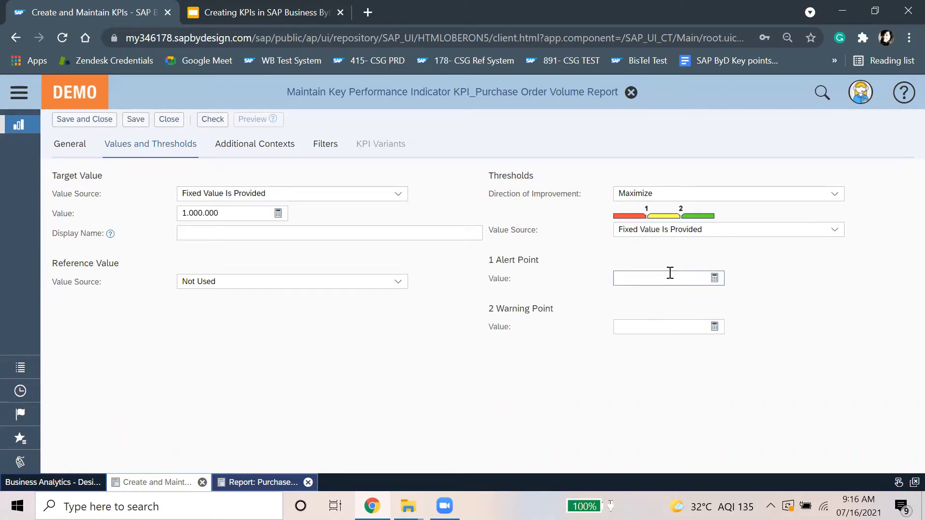
{"action": "left_click", "coordinate": [667, 327]}
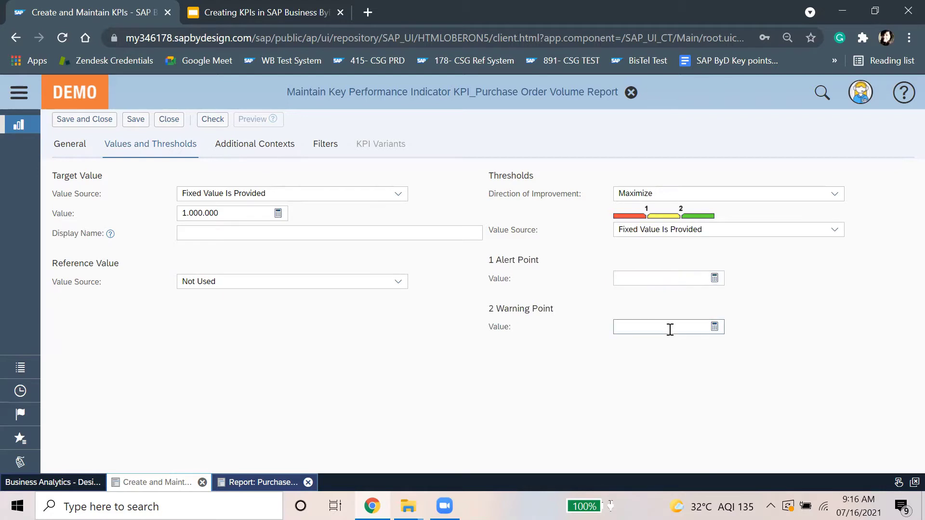
{"action": "left_click", "coordinate": [671, 279]}
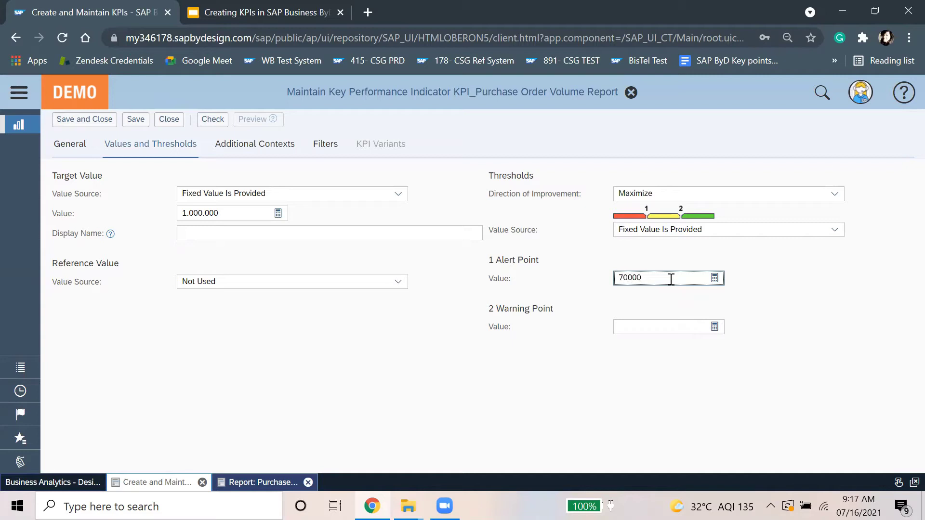
{"action": "left_click", "coordinate": [661, 326]}
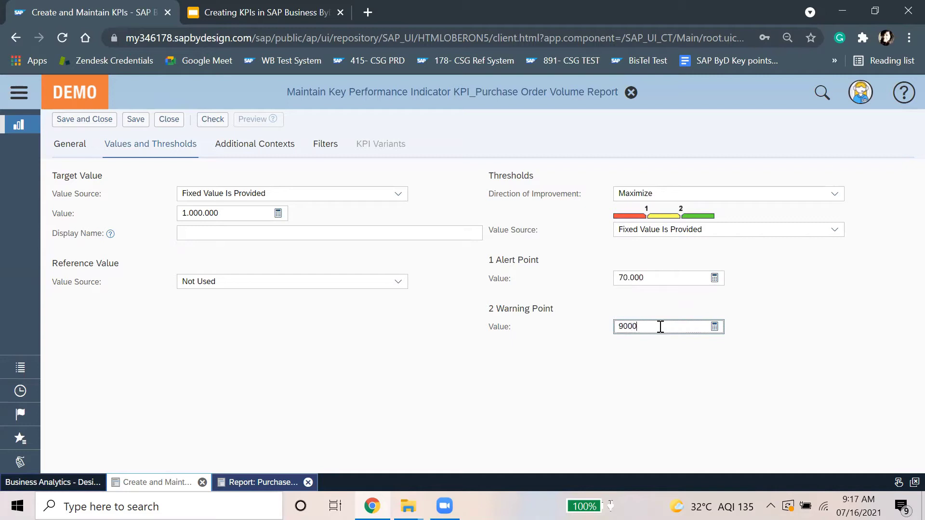
{"action": "key", "text": "Tab"}
{"action": "left_click", "coordinate": [136, 120]}
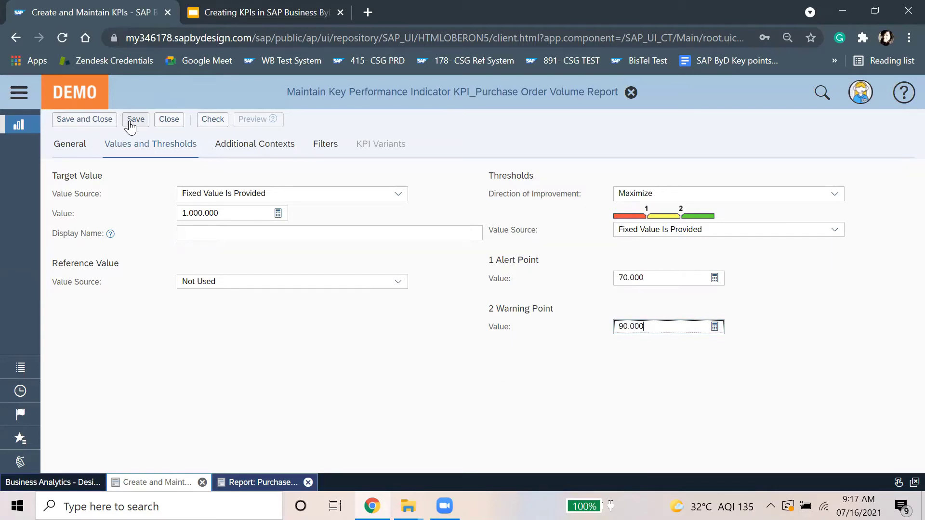
{"action": "left_click", "coordinate": [242, 161]}
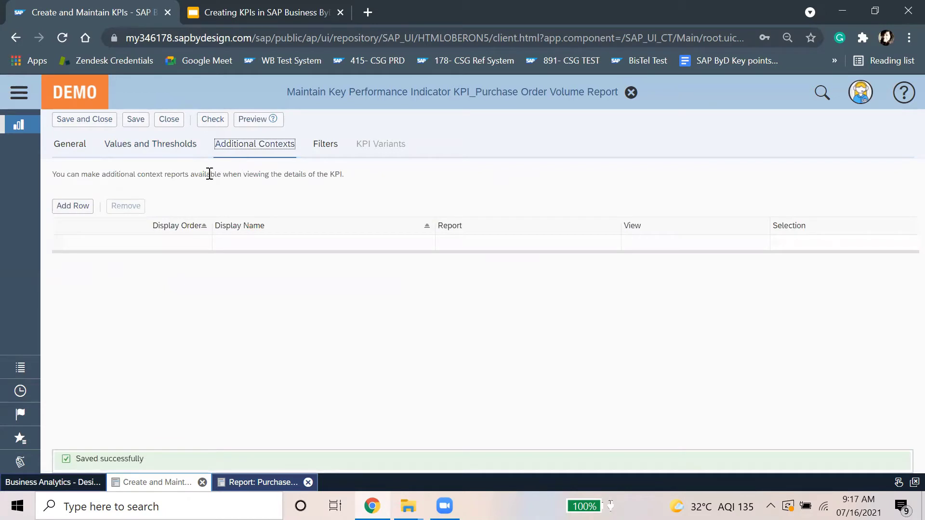
{"action": "left_click", "coordinate": [71, 216]}
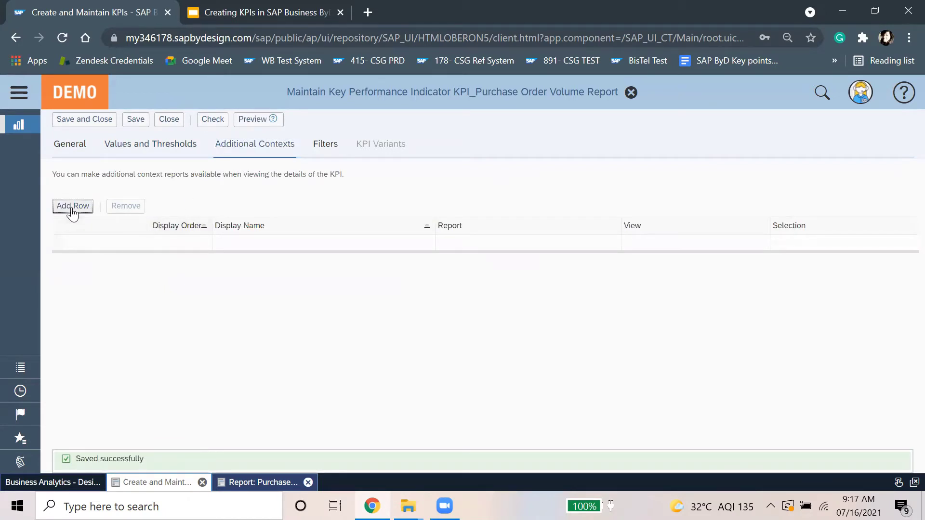
{"action": "left_click", "coordinate": [202, 243]}
{"action": "left_click", "coordinate": [366, 369]}
{"action": "left_click", "coordinate": [607, 245]}
{"action": "left_click", "coordinate": [609, 244]}
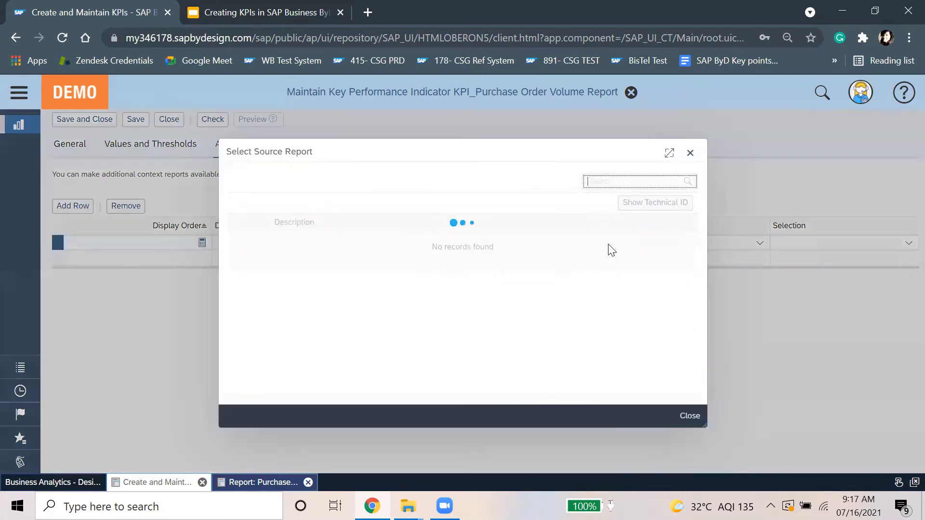
{"action": "left_click", "coordinate": [690, 153]}
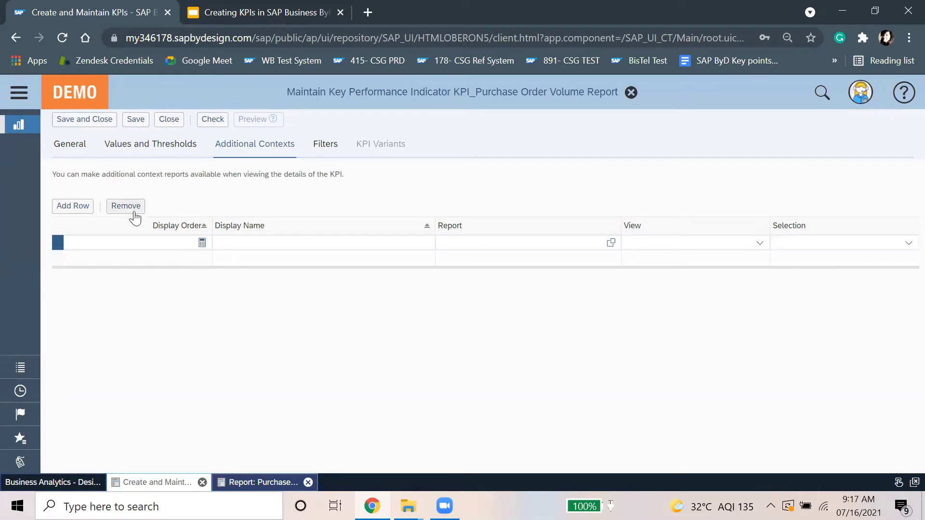
Add a filter definition to the KPI for the Product field with the Multiple Values selection type.
{"action": "left_click", "coordinate": [335, 146]}
{"action": "left_click", "coordinate": [70, 223]}
{"action": "left_click", "coordinate": [252, 259]}
{"action": "left_click", "coordinate": [284, 270]}
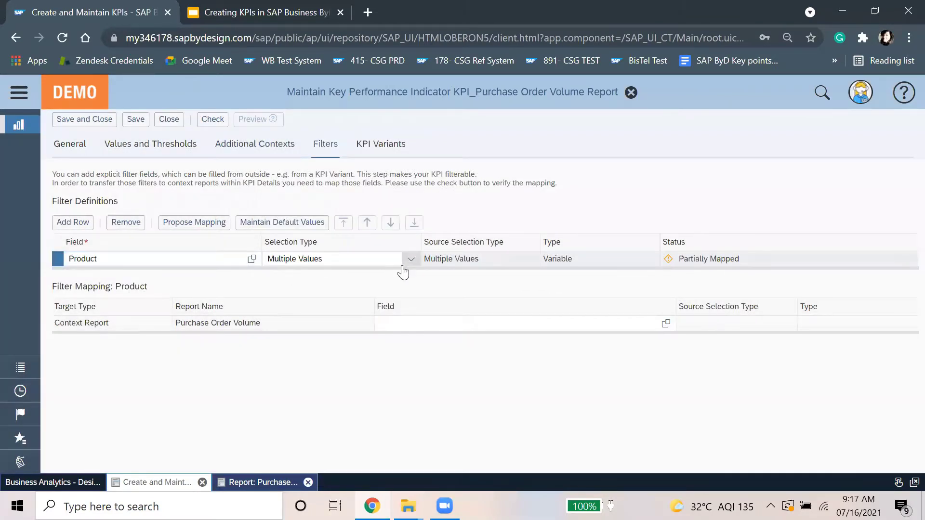
Map the Product filter to the Product variable of the Purchase Order Volume context report and save the KPI.
{"action": "left_click", "coordinate": [427, 322]}
{"action": "left_click", "coordinate": [667, 324]}
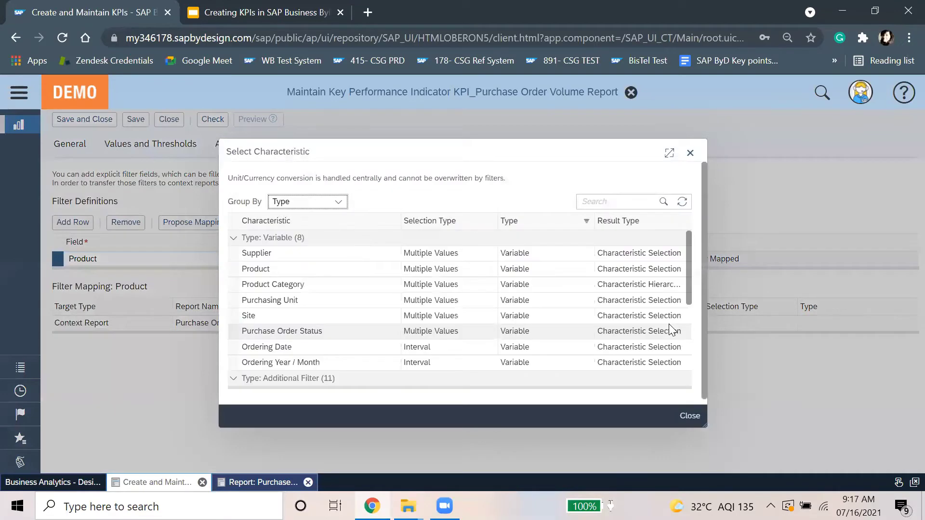
{"action": "left_click", "coordinate": [323, 270]}
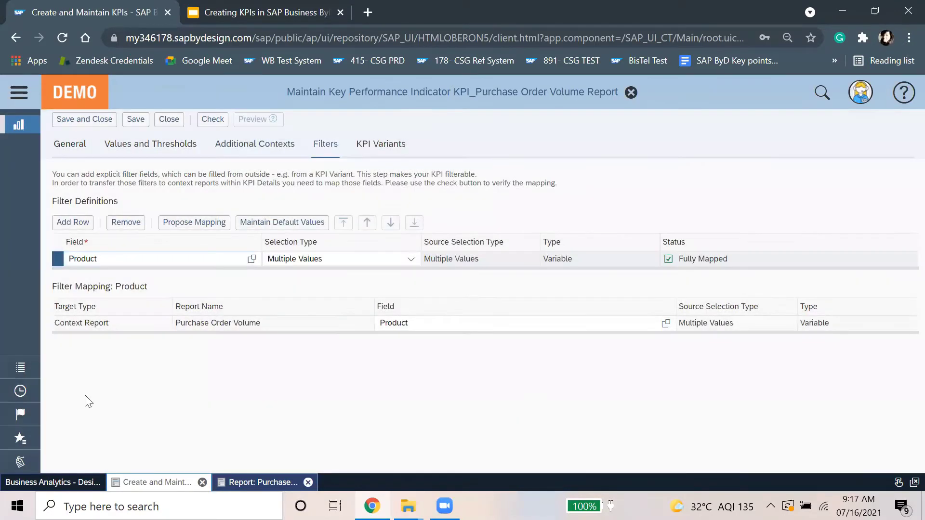
{"action": "left_click", "coordinate": [125, 124]}
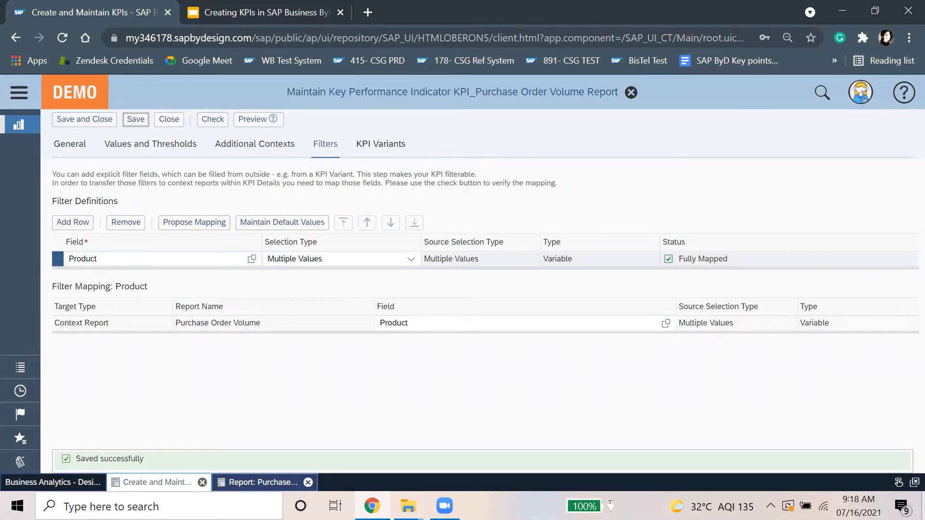
{"action": "left_click", "coordinate": [381, 144]}
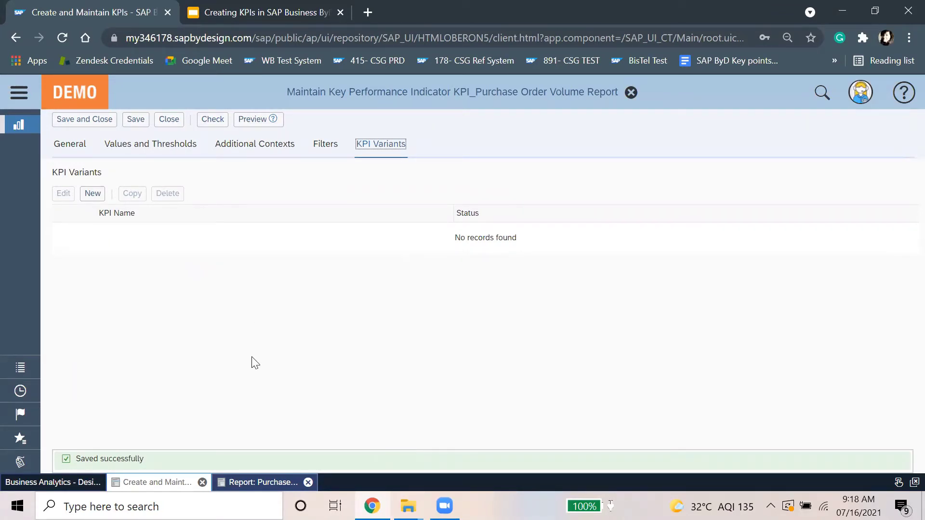
{"action": "left_click", "coordinate": [102, 190]}
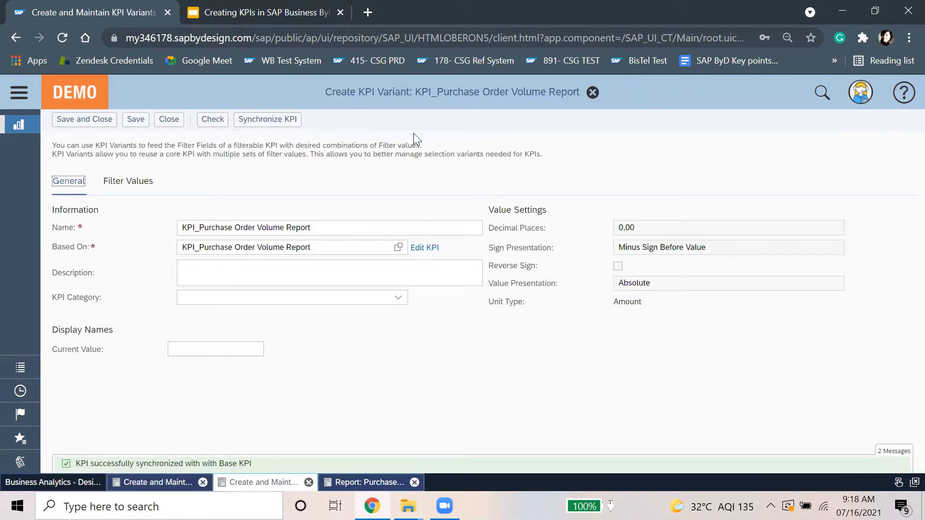
{"action": "left_click", "coordinate": [171, 123]}
{"action": "left_click", "coordinate": [458, 308]}
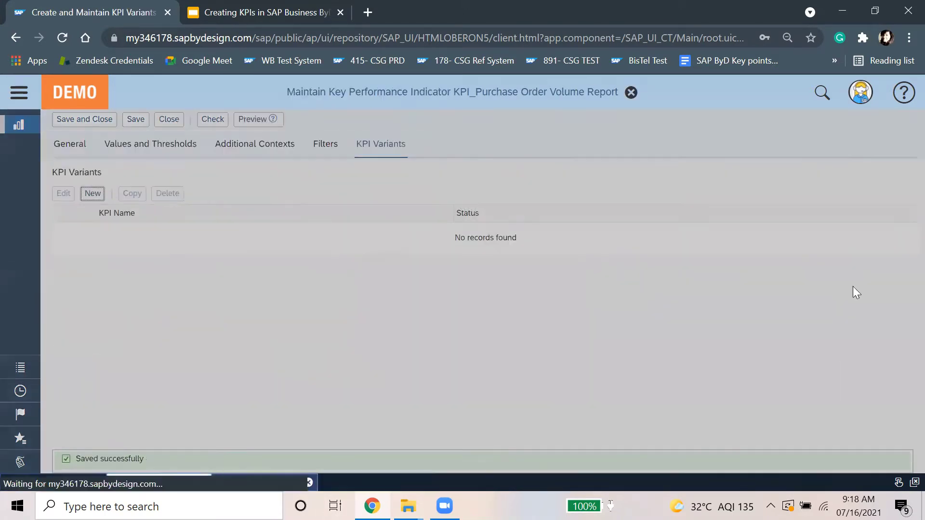
Preview the KPI with its target, thresholds and chart, and save and close the KPI.
{"action": "left_click", "coordinate": [135, 120]}
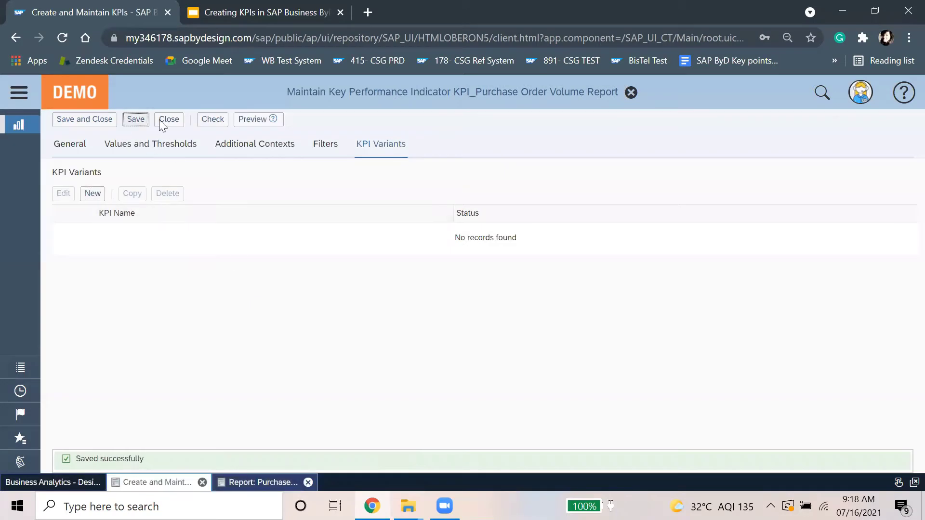
{"action": "left_click", "coordinate": [251, 124]}
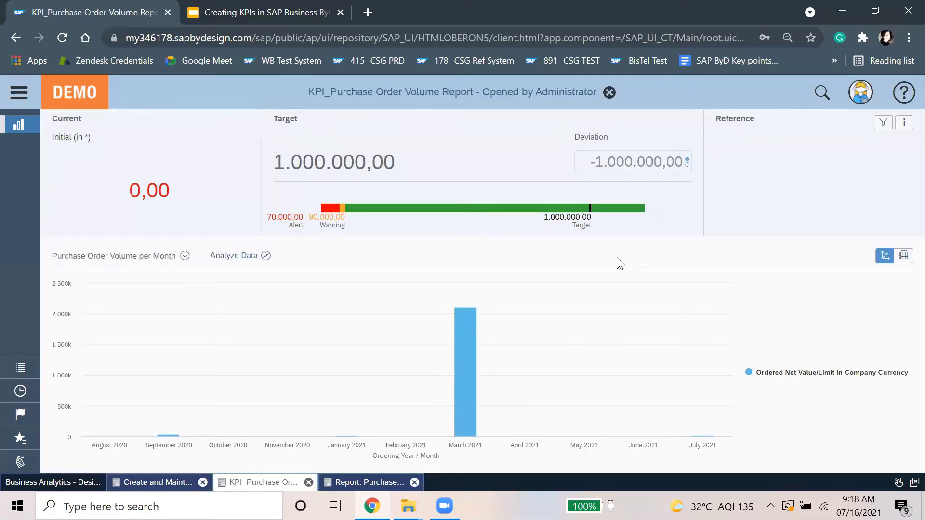
{"action": "mouse_move", "coordinate": [465, 424]}
{"action": "left_click", "coordinate": [609, 92]}
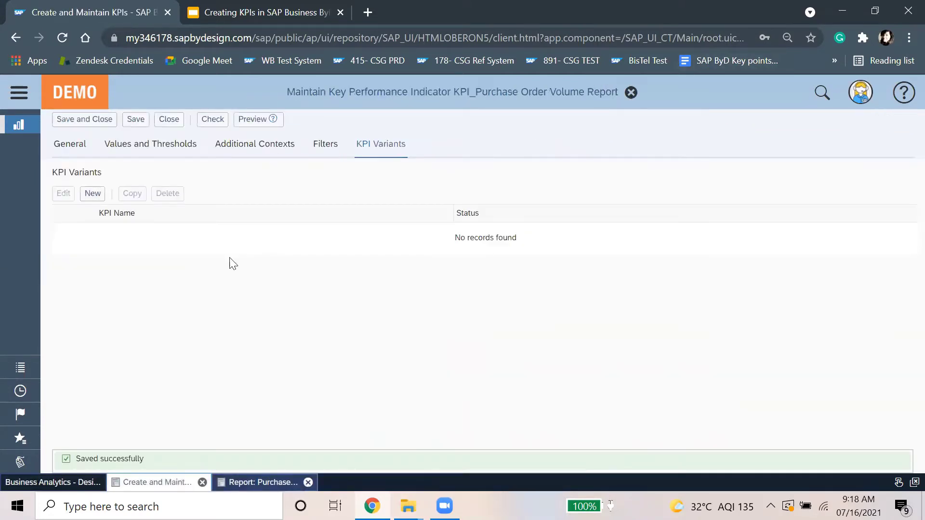
{"action": "left_click", "coordinate": [98, 119]}
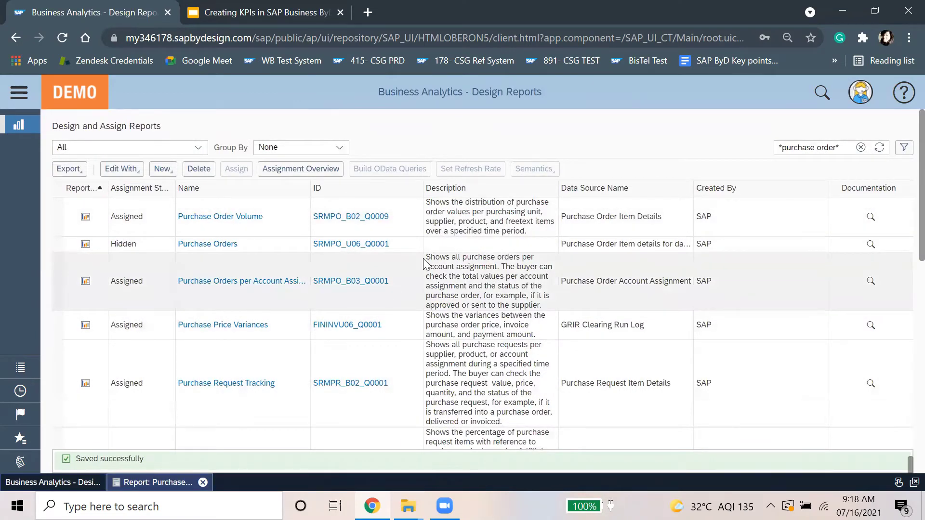
Replace the search term in the Design Reports list with "comma" and run the search.
{"action": "left_click", "coordinate": [446, 503]}
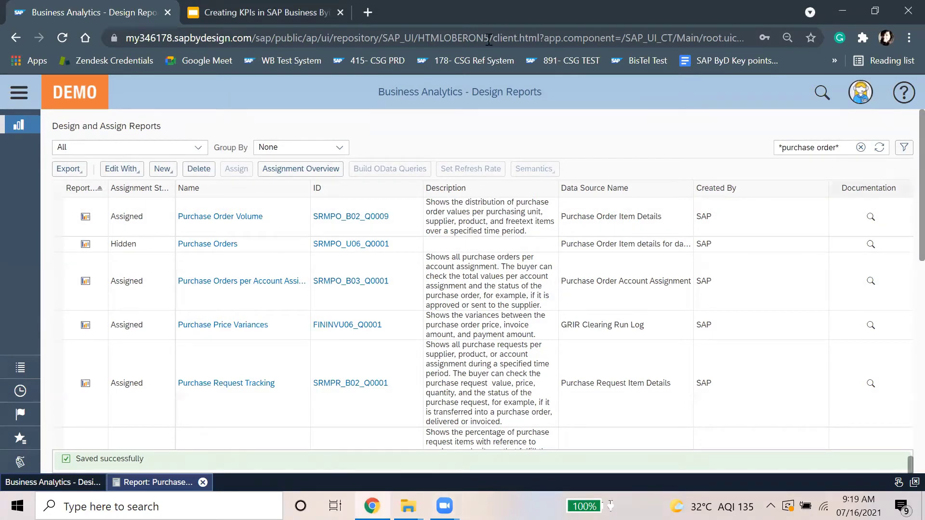
{"action": "left_click", "coordinate": [796, 149]}
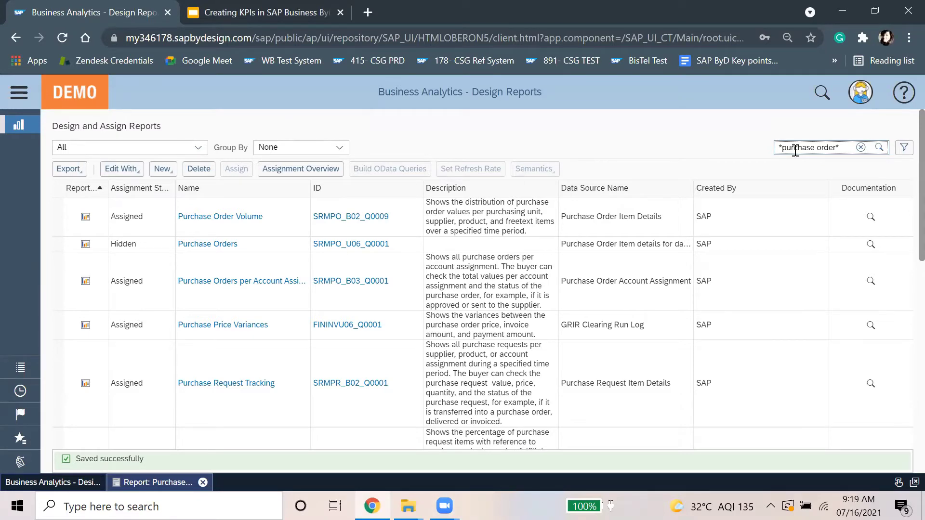
{"action": "double_click", "coordinate": [796, 149]}
{"action": "key", "text": "Delete"}
{"action": "key", "text": "Delete"}
{"action": "key", "text": "Delete"}
{"action": "key", "text": "Delete"}
{"action": "key", "text": "Delete"}
{"action": "key", "text": "Delete"}
{"action": "key", "text": "Delete"}
{"action": "type", "text": "comma"}
{"action": "key", "text": "Return"}
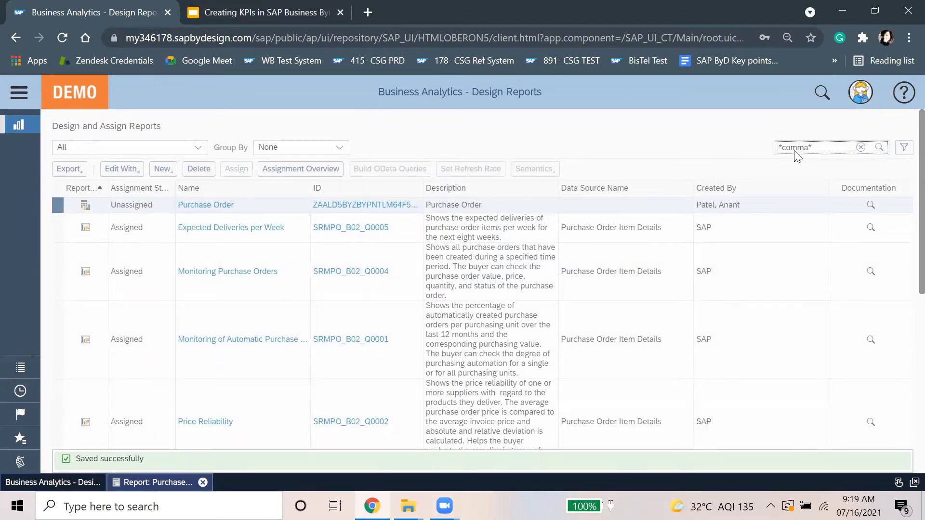
{"action": "key", "text": "Return"}
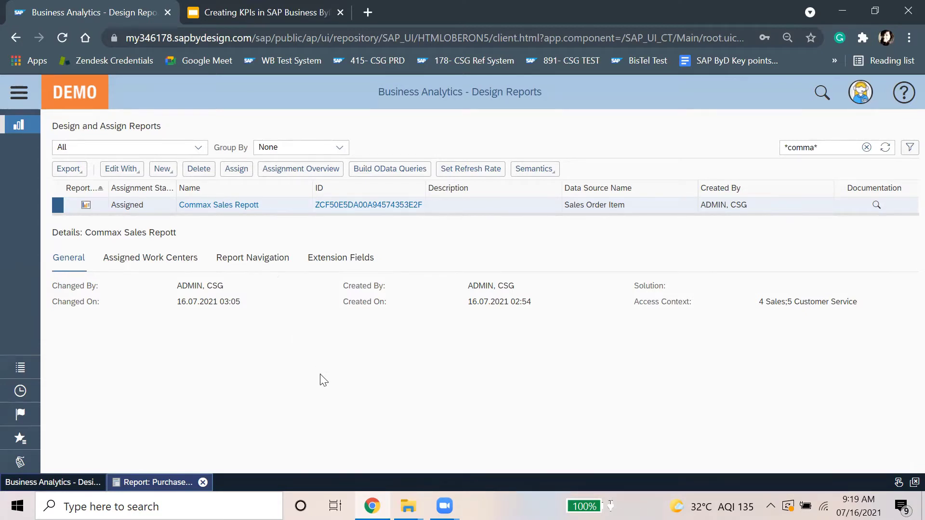
Open and run the Commax Sales Repott report, and view the fields available for its columns.
{"action": "left_click", "coordinate": [227, 206]}
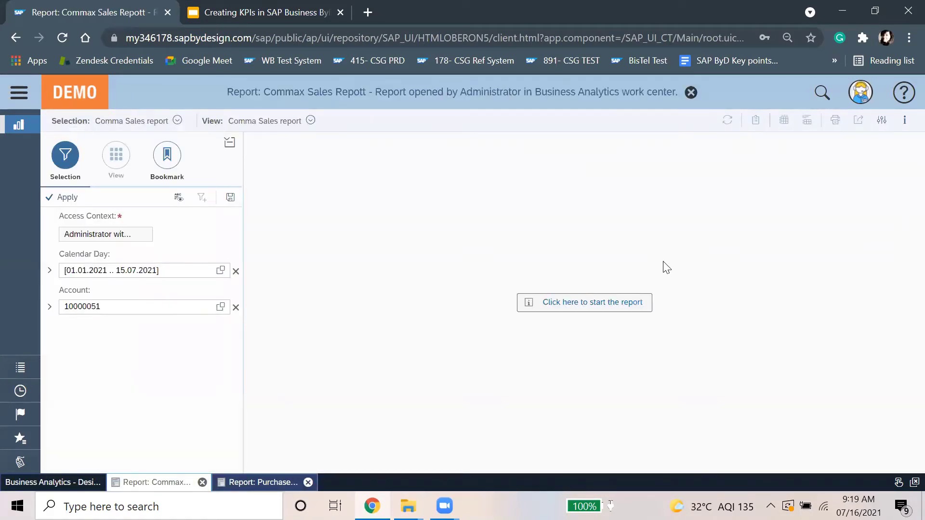
{"action": "left_click", "coordinate": [593, 302]}
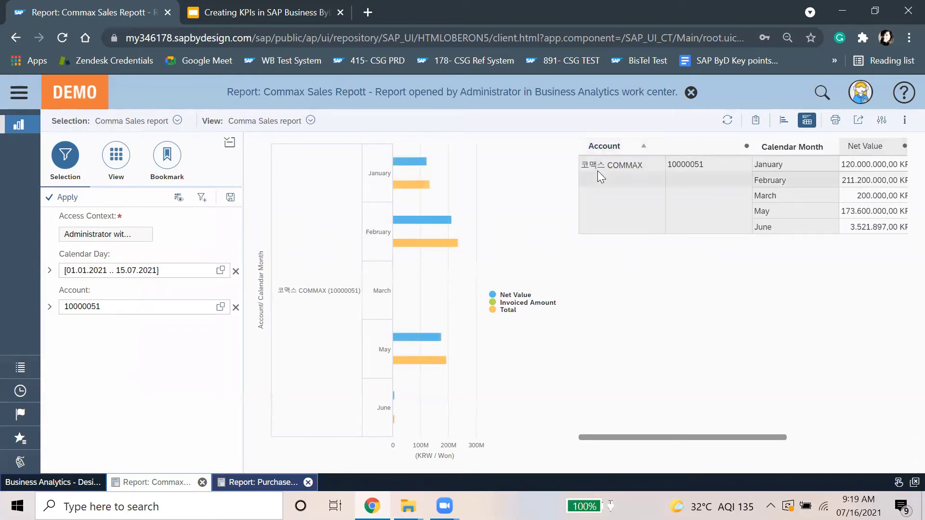
{"action": "left_click", "coordinate": [116, 157]}
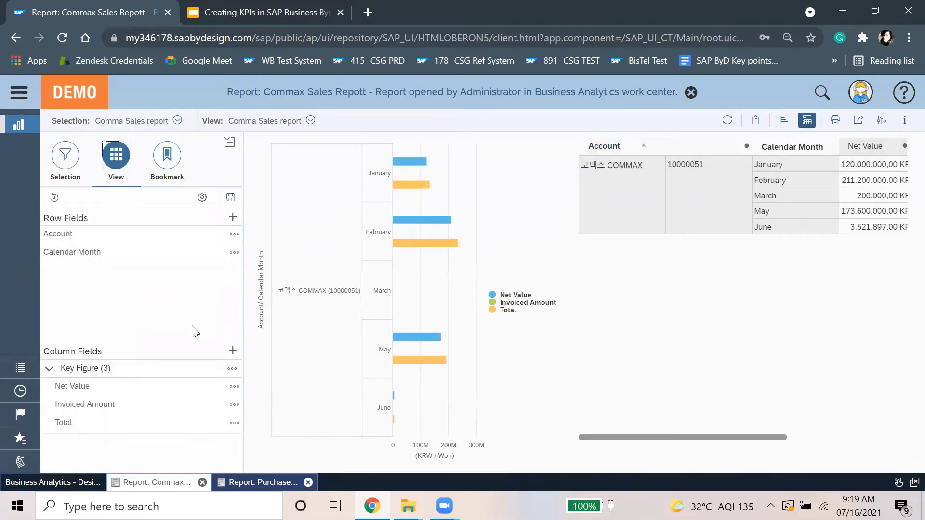
{"action": "left_click", "coordinate": [232, 352]}
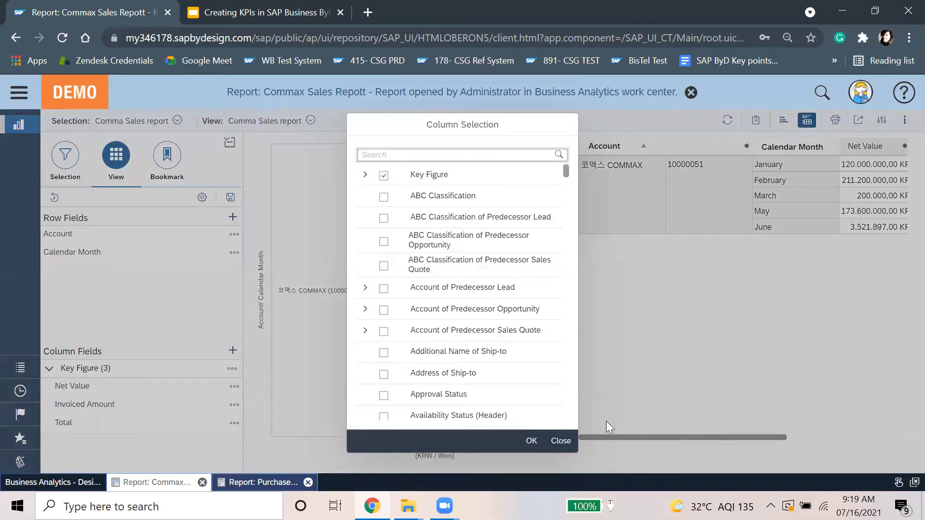
{"action": "left_click", "coordinate": [561, 441]}
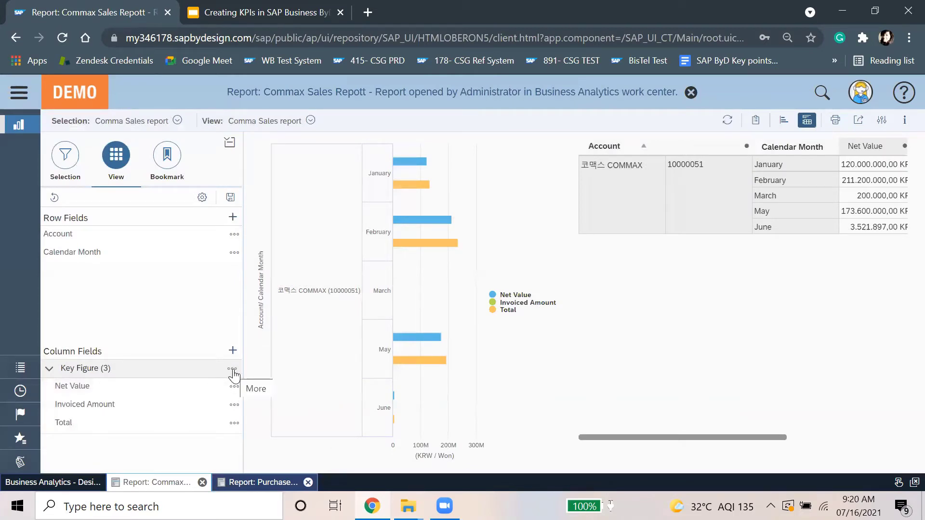
Create a KPI named "Net Value KPI for Commax" from the report's Net Value key figure and open it for maintenance.
{"action": "left_click", "coordinate": [233, 370]}
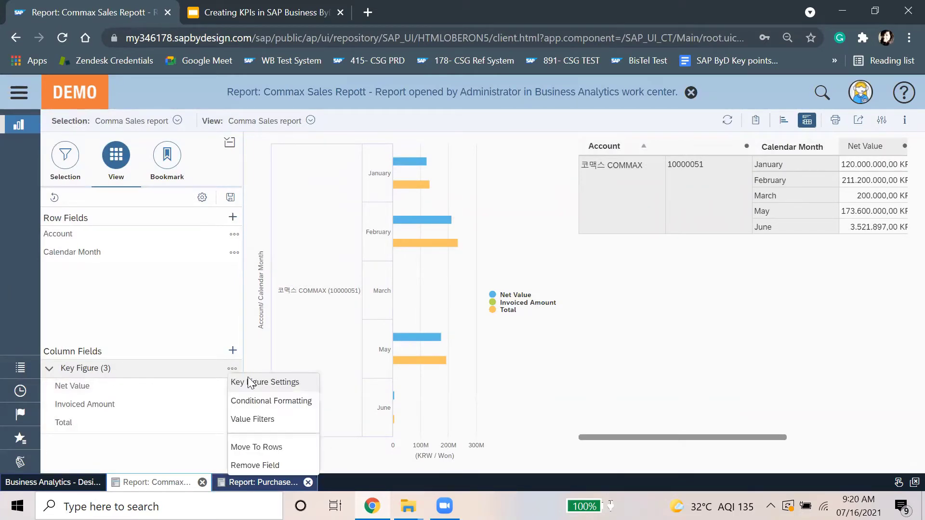
{"action": "left_click", "coordinate": [181, 441]}
{"action": "left_click", "coordinate": [232, 390]}
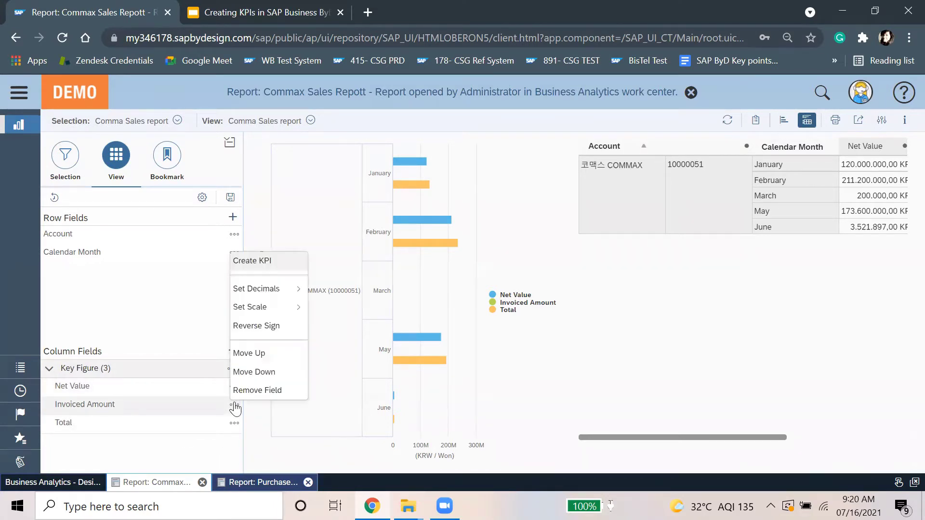
{"action": "left_click", "coordinate": [234, 423]}
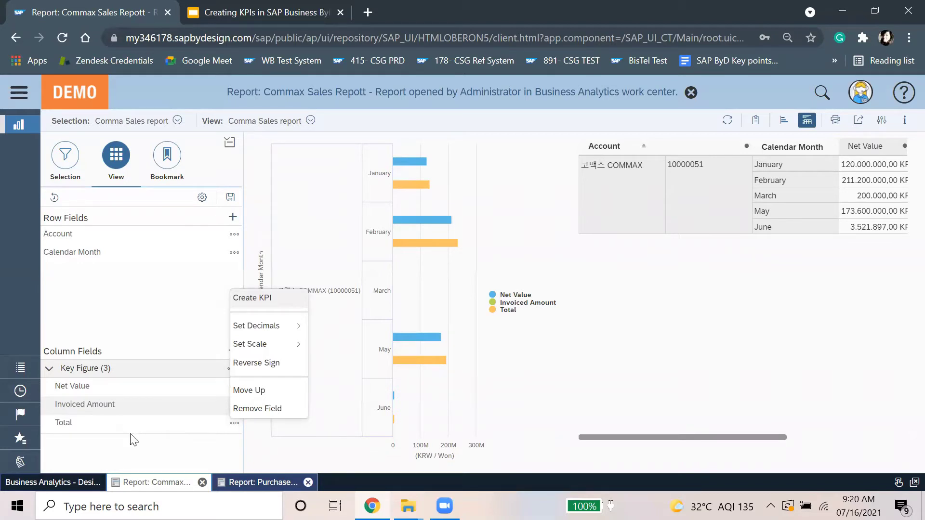
{"action": "left_click", "coordinate": [252, 297]}
{"action": "left_click", "coordinate": [456, 222]}
{"action": "type", "text": "K"}
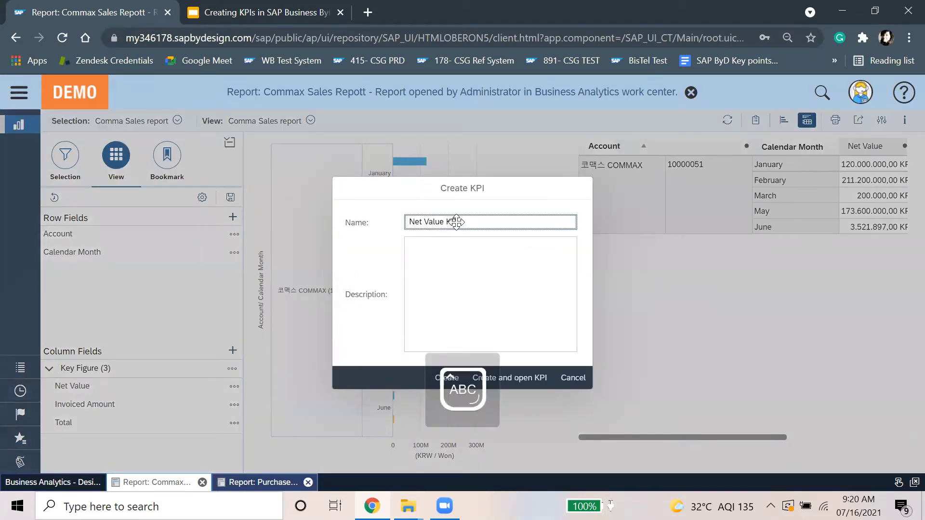
{"action": "type", "text": "PI for Comma"}
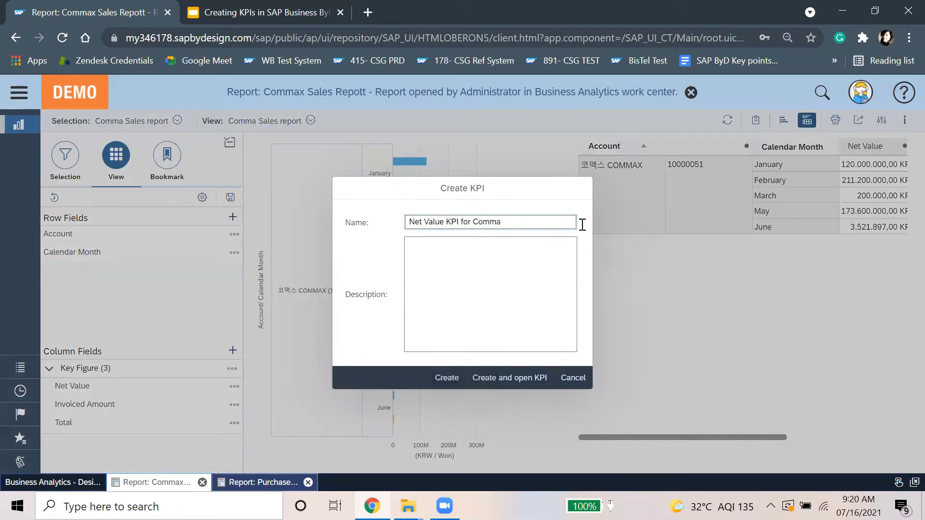
{"action": "key", "text": "Escape"}
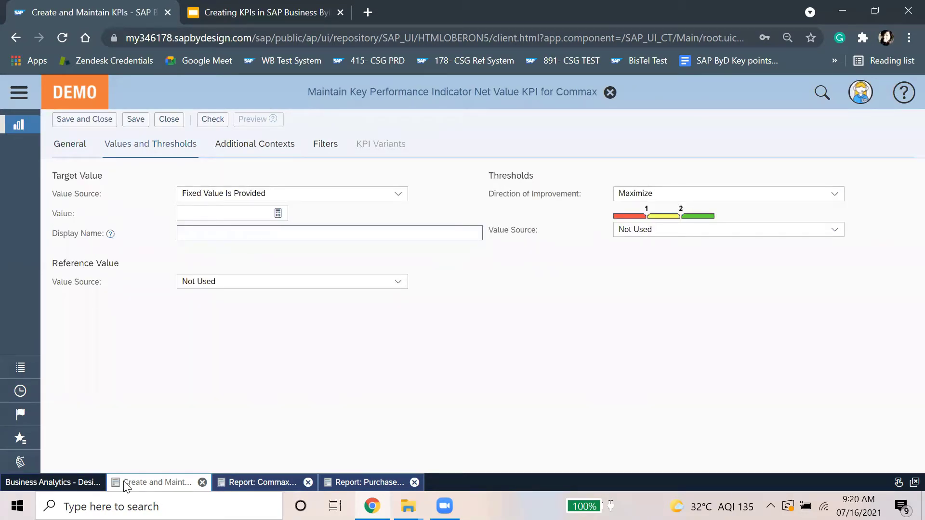
Set the KPI's fixed target value to 10.000.000 and choose Fixed Value Is Provided as the source for its thresholds.
{"action": "left_click", "coordinate": [192, 215]}
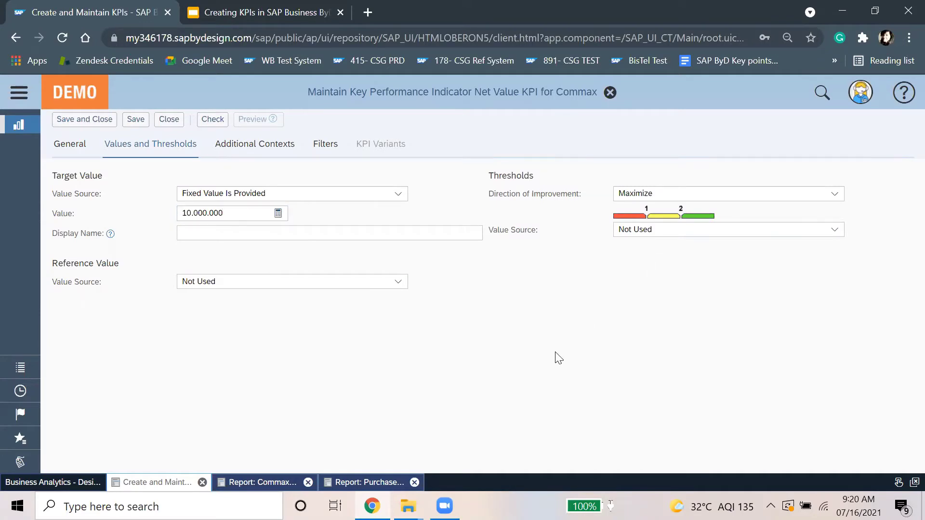
{"action": "left_click", "coordinate": [835, 230]}
{"action": "key", "text": "Up"}
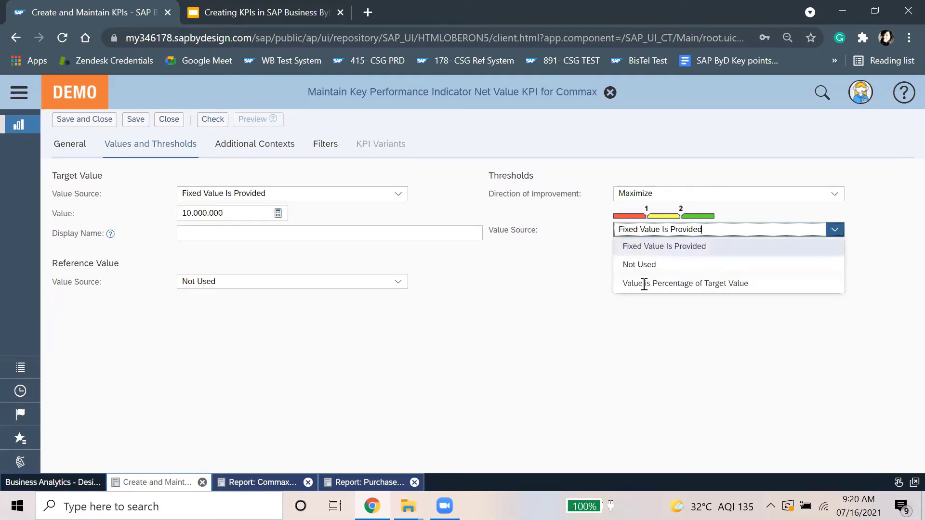
{"action": "key", "text": "Return"}
Set the alert point threshold of the KPI to 8.000.000.
{"action": "left_click", "coordinate": [645, 278]}
{"action": "type", "text": "800000"}
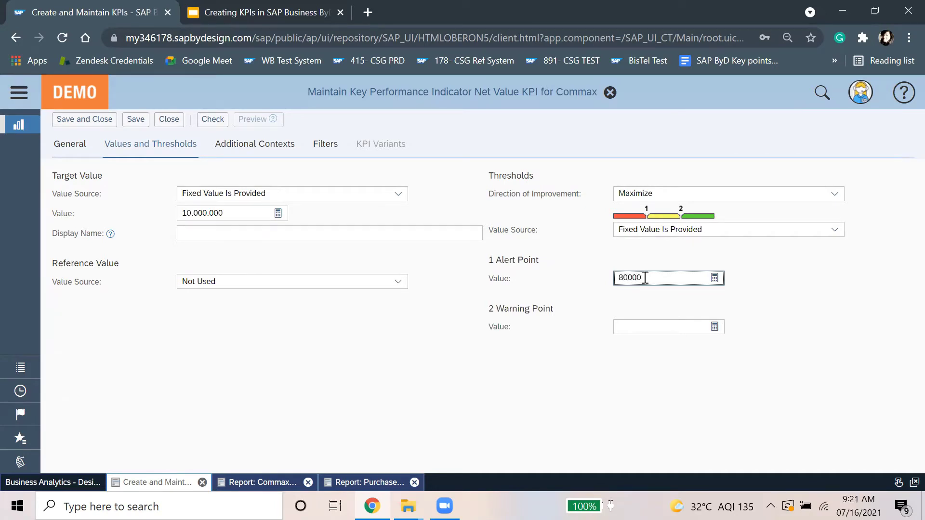
{"action": "type", "text": "0"}
{"action": "key", "text": "BackSpace"}
{"action": "key", "text": "Return"}
{"action": "left_click", "coordinate": [646, 328]}
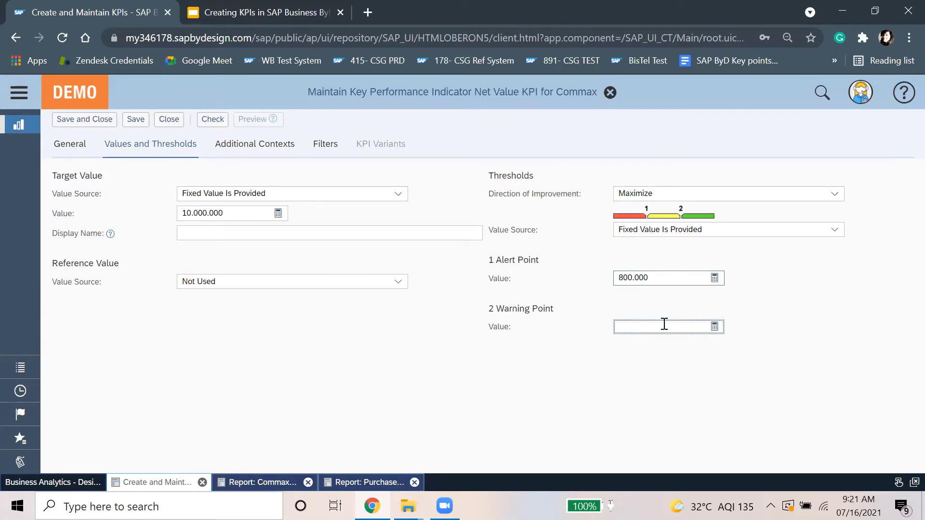
{"action": "key", "text": "shift+Tab"}
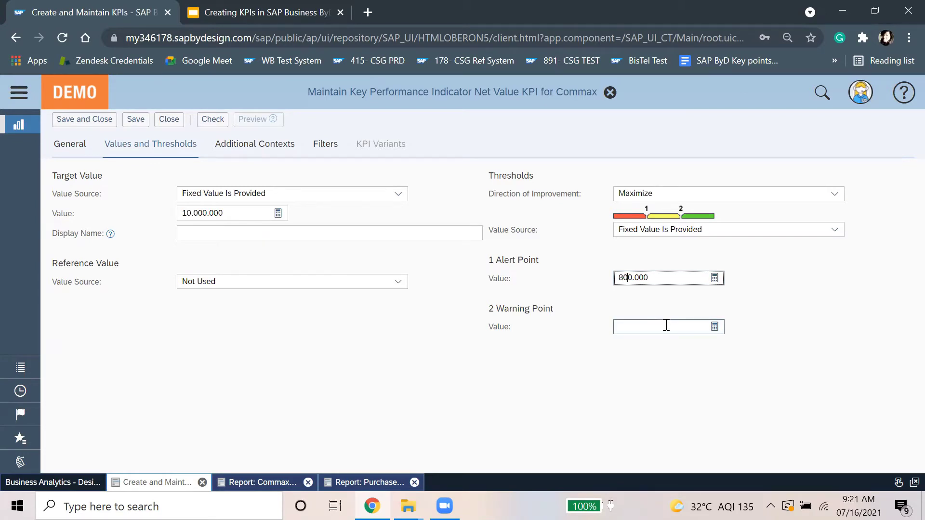
{"action": "type", "text": "0"}
Set the warning point threshold to 9.000.000 and save the KPI.
{"action": "key", "text": "Tab"}
{"action": "type", "text": "9"}
{"action": "type", "text": "000000"}
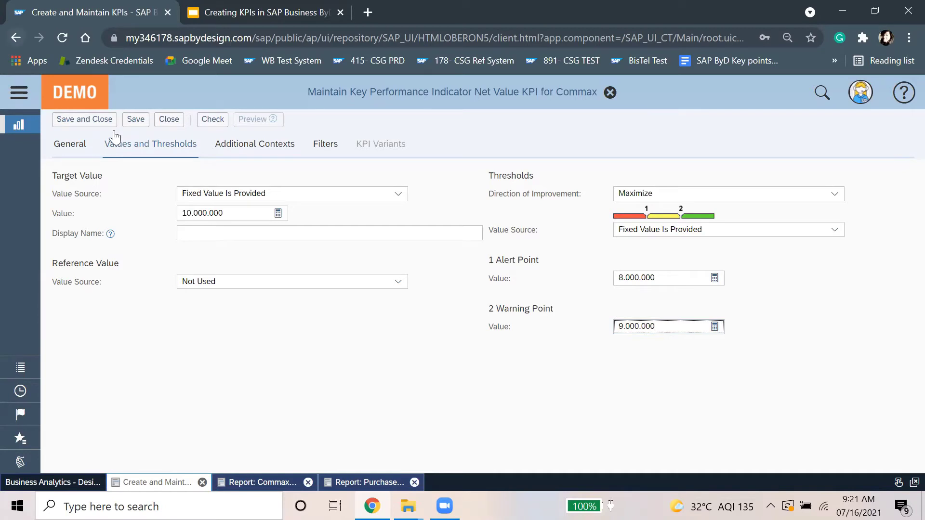
{"action": "left_click", "coordinate": [131, 125]}
{"action": "left_click", "coordinate": [131, 124]}
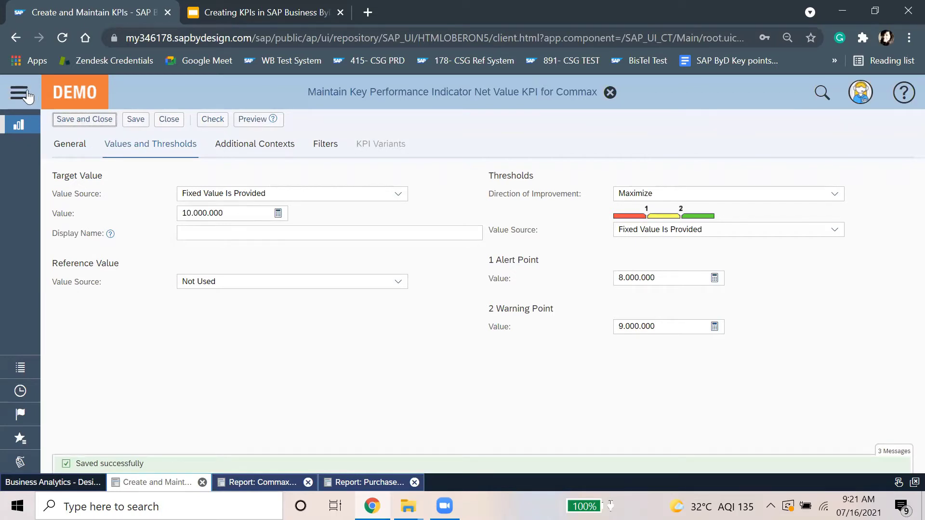
Search all KPIs in the Design KPI list for "comm" and open the Commax Sales KPI.
{"action": "left_click", "coordinate": [63, 123]}
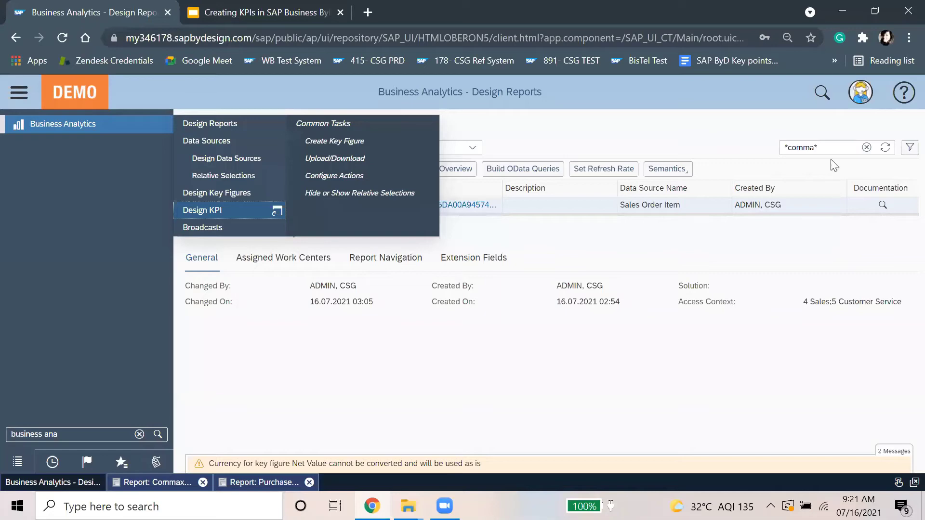
{"action": "key", "text": "Return"}
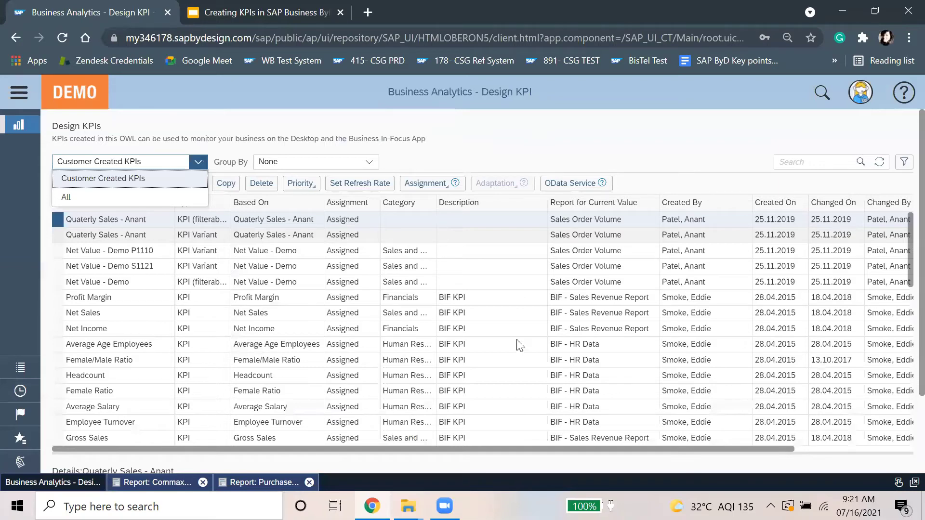
{"action": "key", "text": "Down"}
{"action": "key", "text": "Return"}
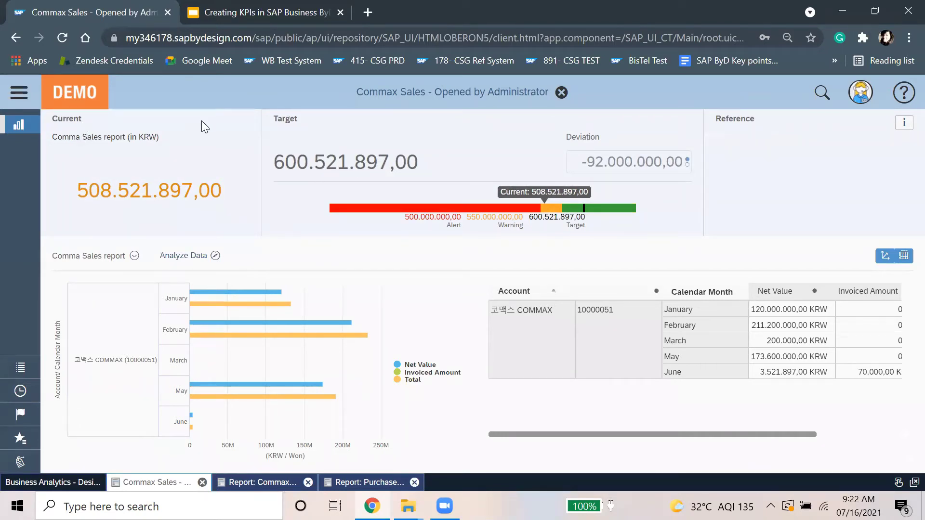
Go to My Launchpad and view the KPI tiles in the Grow Revenue and Improve Profitability groups.
{"action": "left_click", "coordinate": [18, 92]}
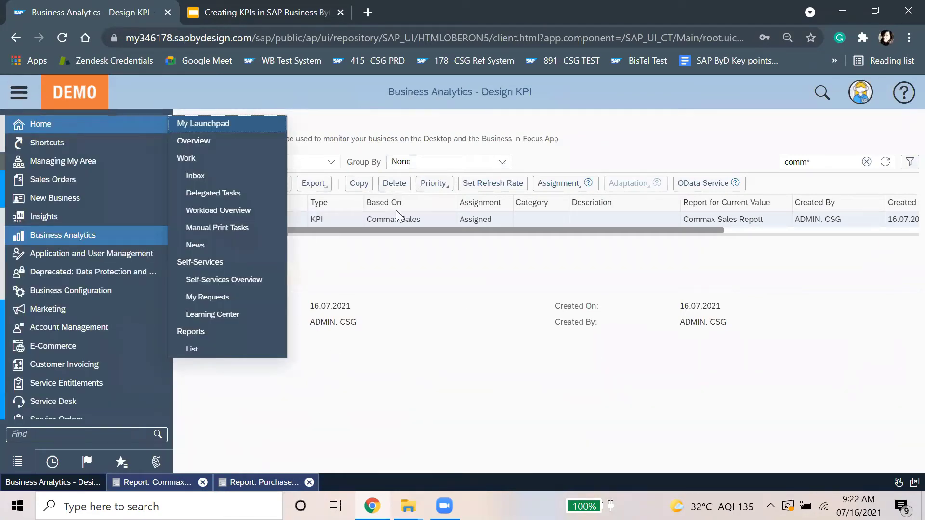
{"action": "key", "text": "Return"}
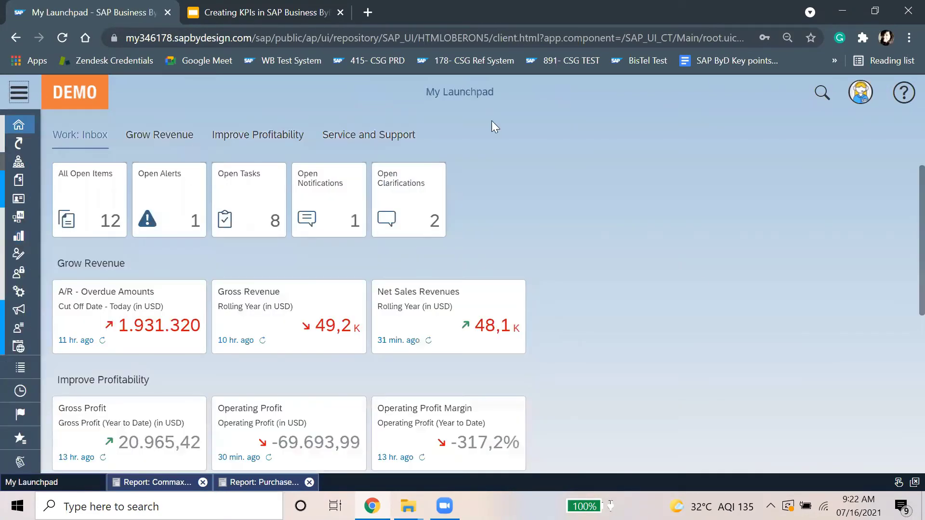
{"action": "left_click", "coordinate": [159, 134]}
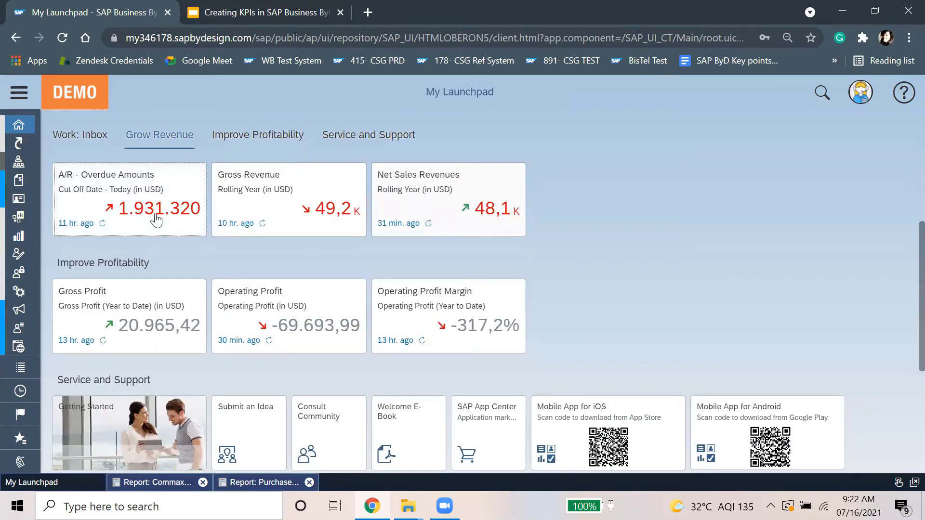
{"action": "left_click", "coordinate": [269, 143]}
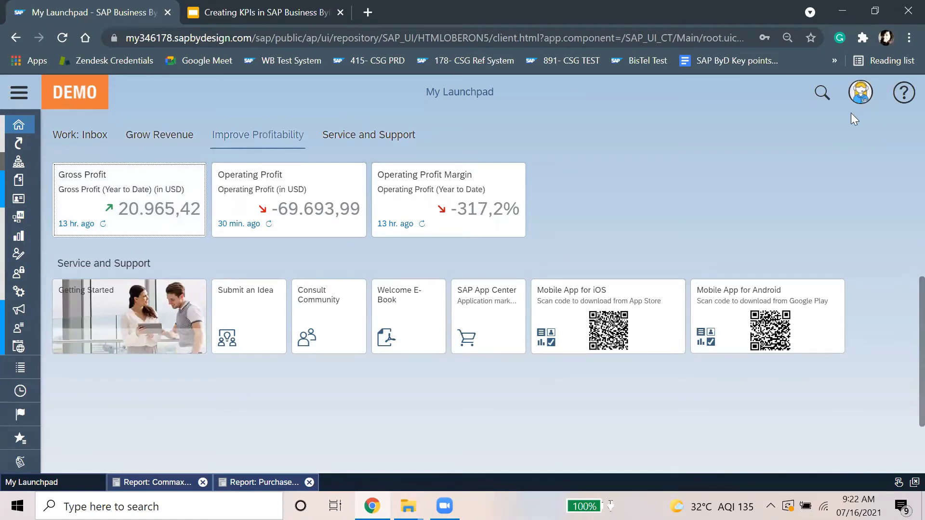
{"action": "left_click", "coordinate": [861, 92]}
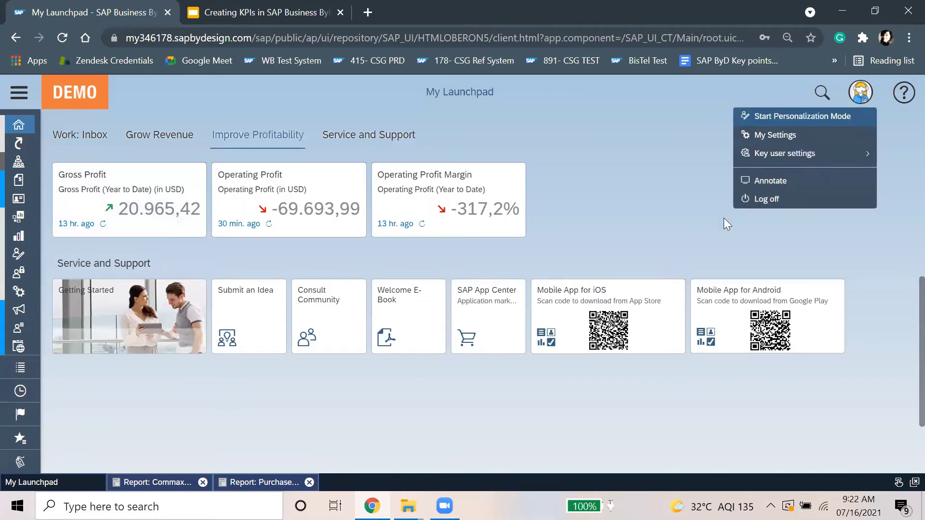
{"action": "left_click", "coordinate": [819, 116]}
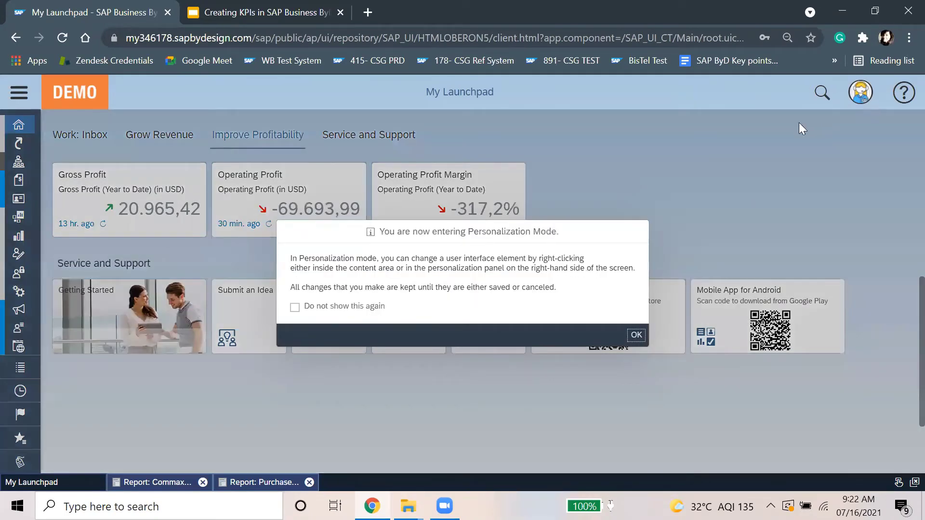
{"action": "key", "text": "Return"}
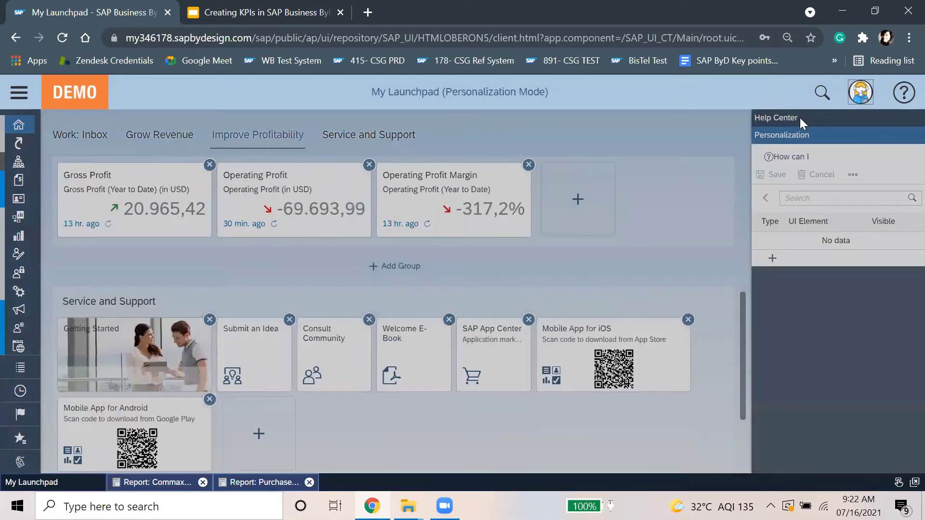
{"action": "key", "text": "Escape"}
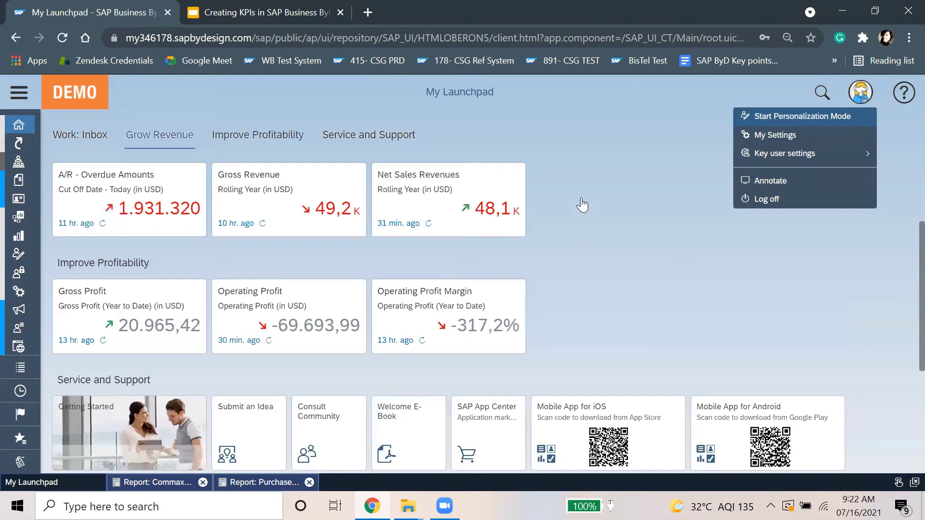
Start personalizing the launchpad and open the gallery of KPIs for the Grow Revenue group.
{"action": "key", "text": "Return"}
{"action": "key", "text": "Return"}
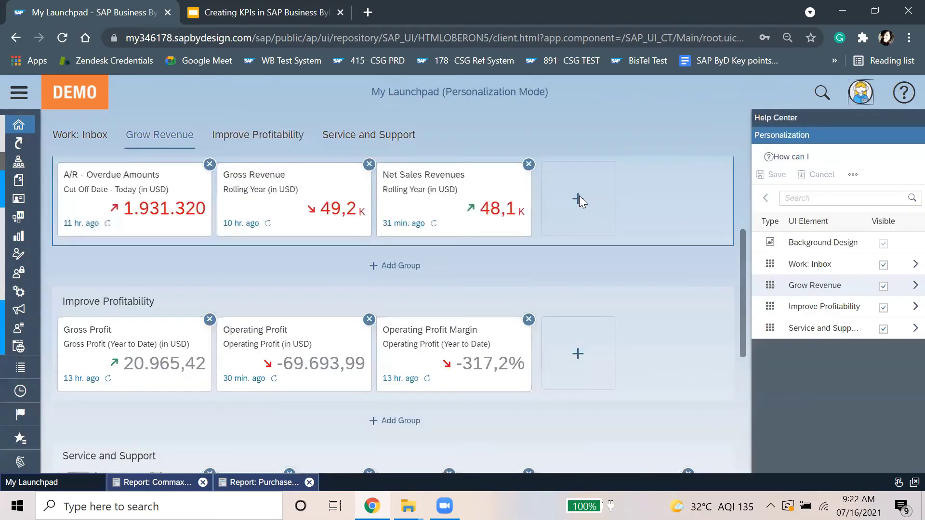
{"action": "key", "text": "Return"}
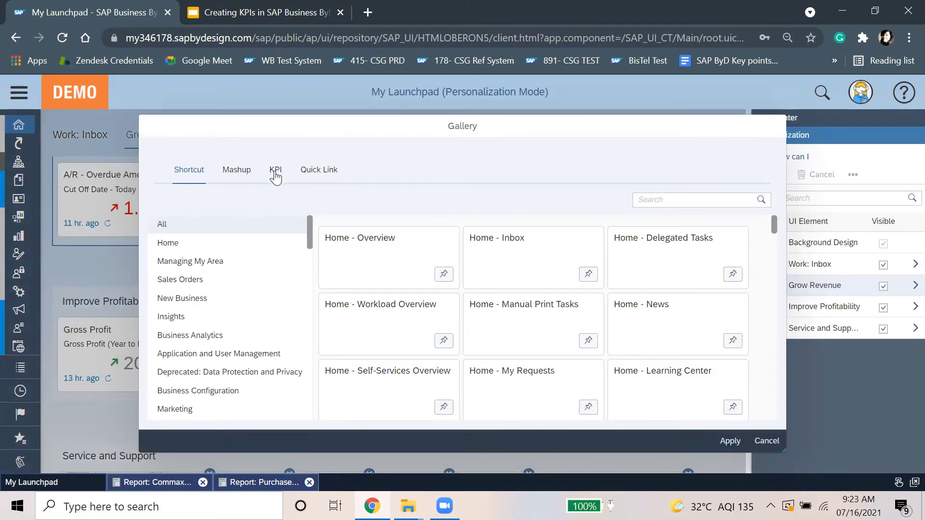
{"action": "left_click", "coordinate": [276, 174]}
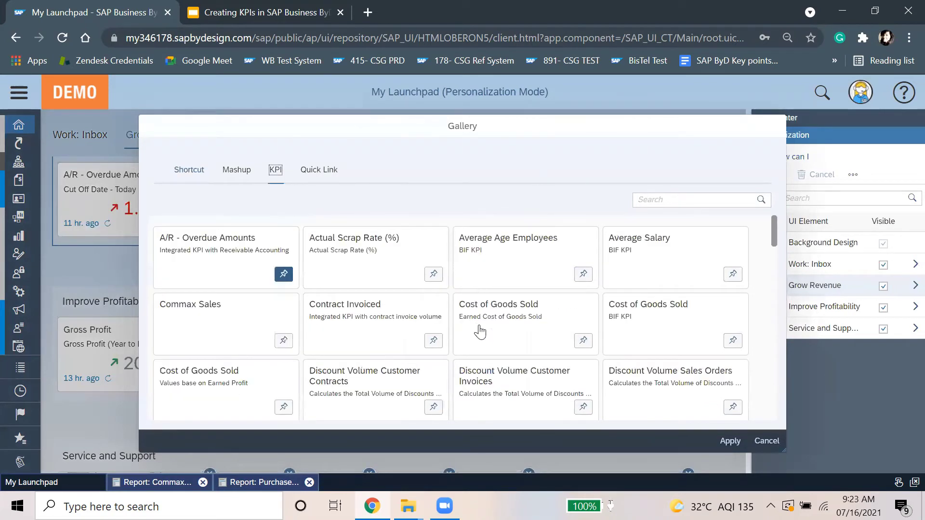
Search the KPI gallery for "comm" and add the Commax Sales and Net Value KPI for Commax tiles to the Grow Revenue group.
{"action": "scroll", "coordinate": [650, 355], "scroll_direction": "down", "scroll_amount": 15}
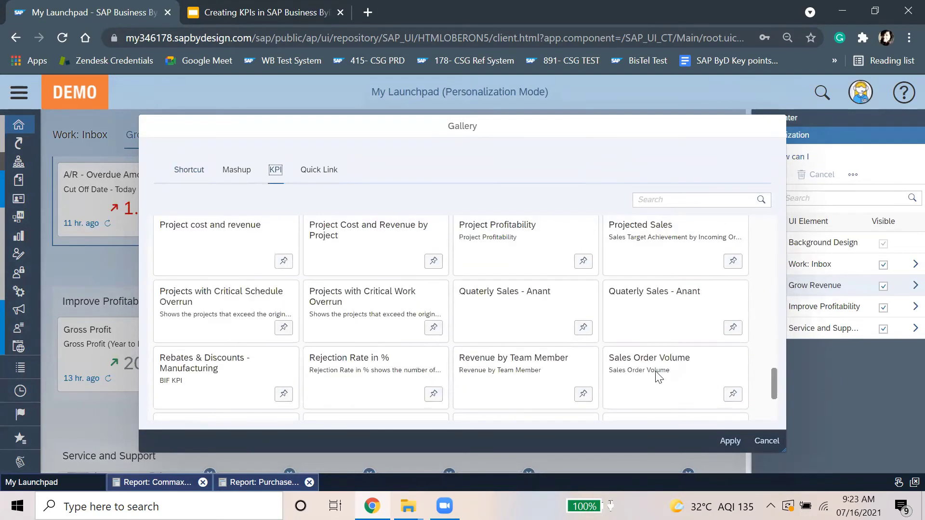
{"action": "scroll", "coordinate": [661, 318], "scroll_direction": "up", "scroll_amount": 2}
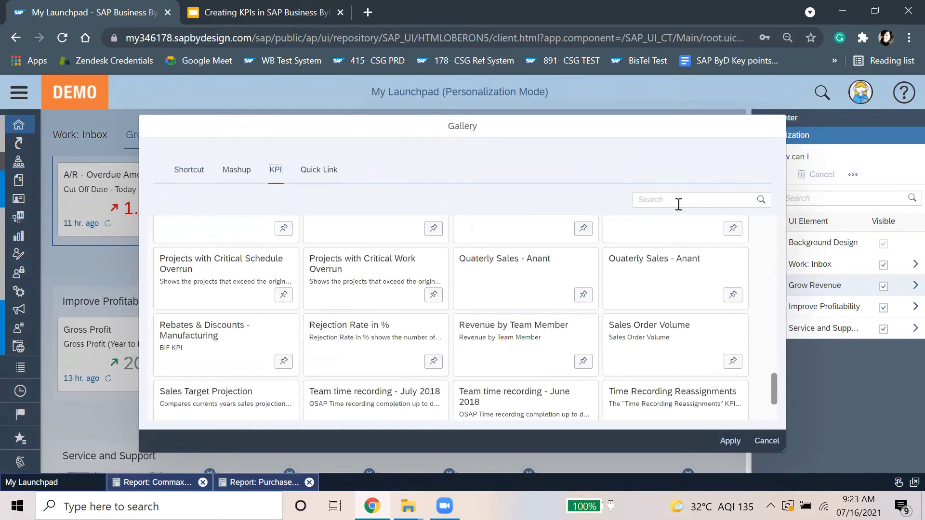
{"action": "scroll", "coordinate": [678, 205], "scroll_direction": "up", "scroll_amount": 13}
{"action": "left_click", "coordinate": [678, 204]}
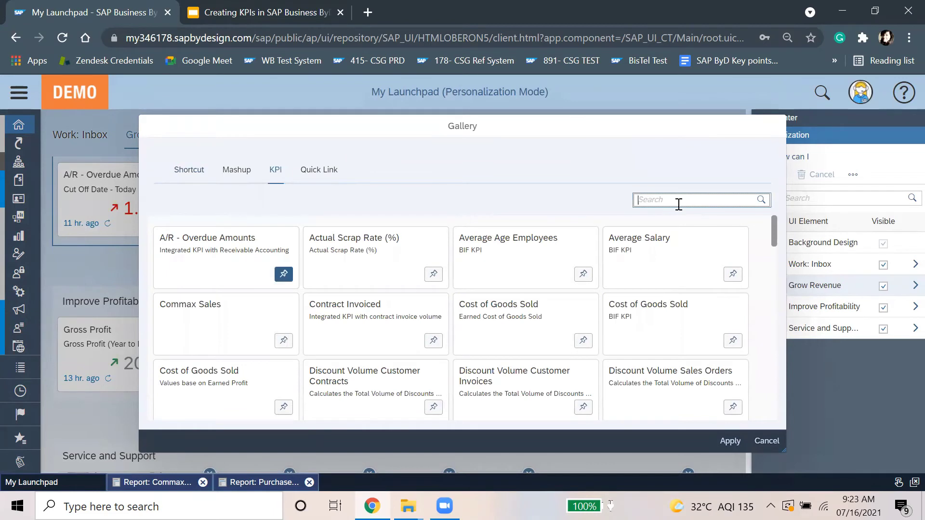
{"action": "type", "text": "comm"}
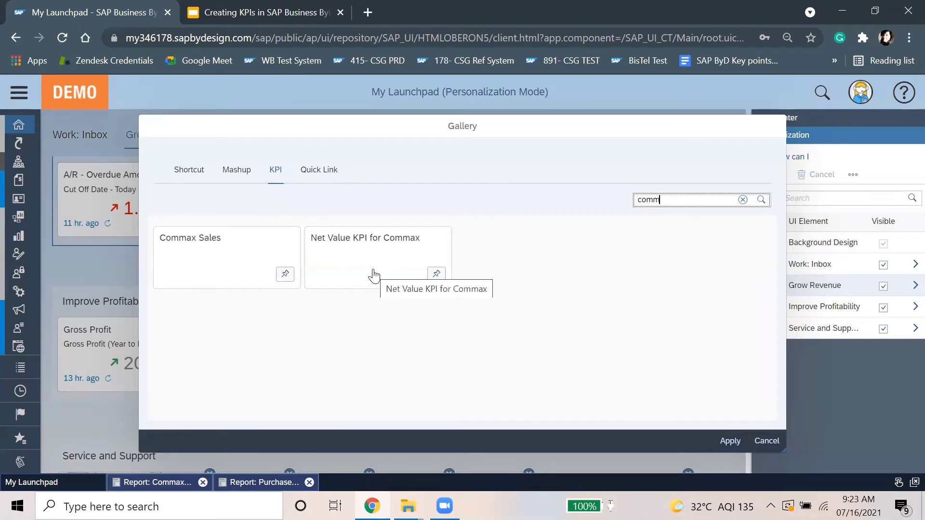
{"action": "left_click", "coordinate": [285, 274]}
{"action": "left_click", "coordinate": [736, 440]}
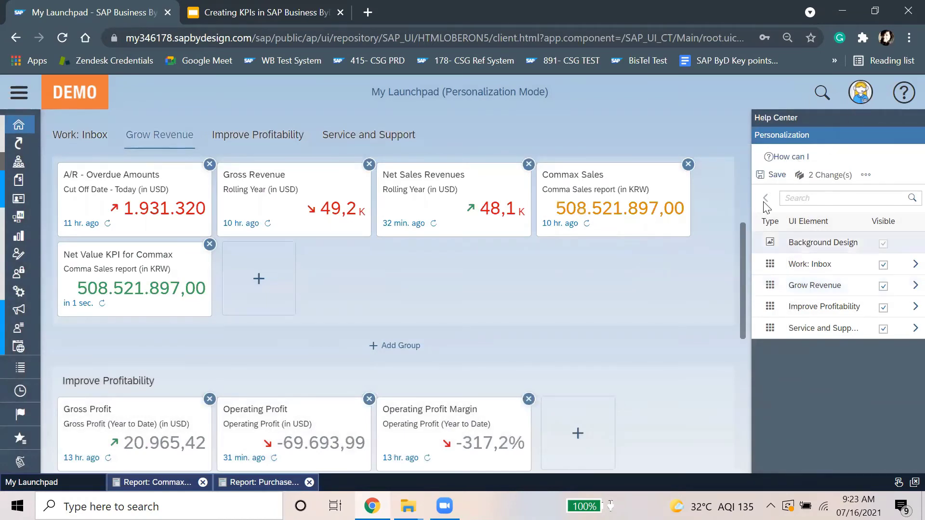
Save all launchpad personalization changes and leave Personalization Mode.
{"action": "left_click", "coordinate": [776, 175]}
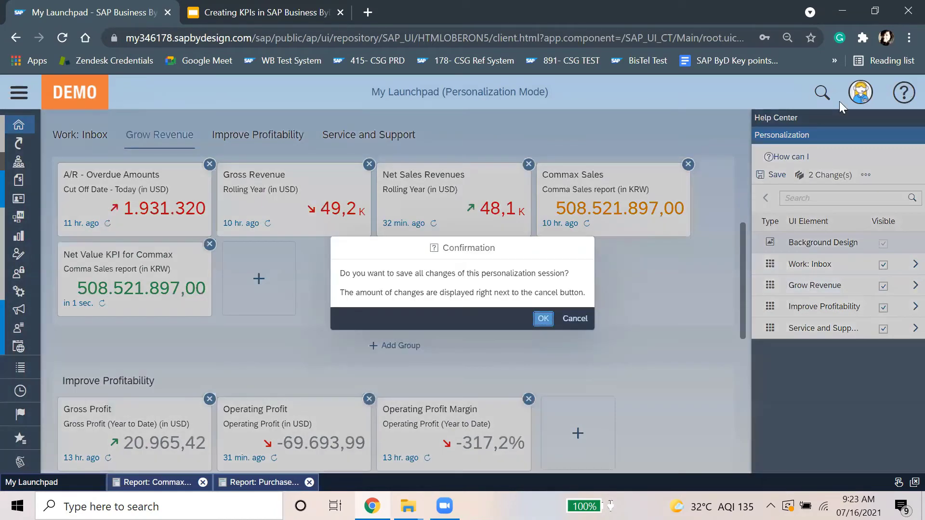
{"action": "key", "text": "Return"}
{"action": "left_click", "coordinate": [860, 91]}
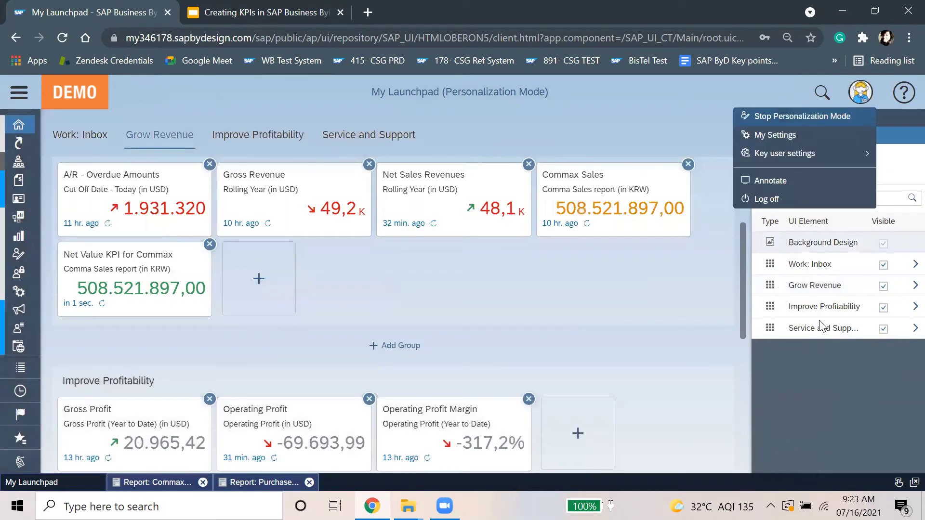
Open the Commax Sales KPI from its launchpad tile and examine its target, thresholds and deviation.
{"action": "left_click", "coordinate": [678, 328]}
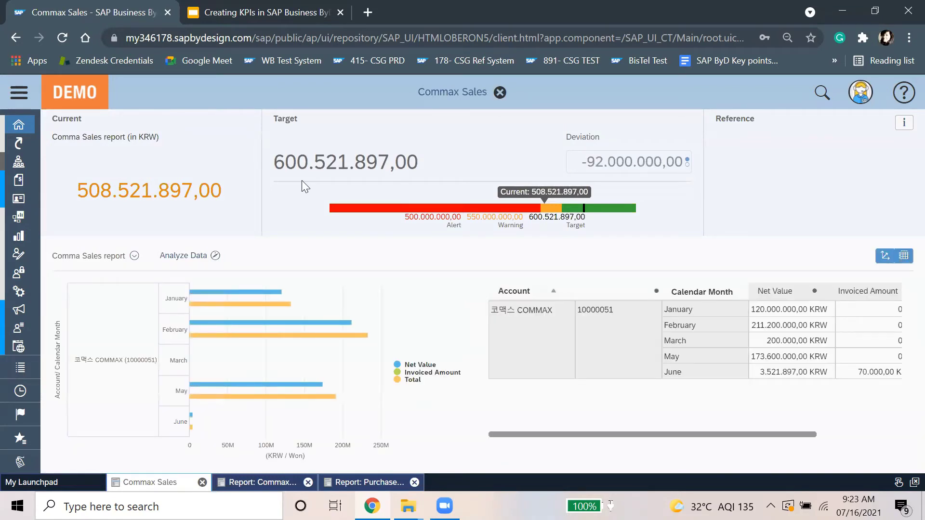
{"action": "left_click_drag", "start_coordinate": [274, 162], "coordinate": [310, 160]}
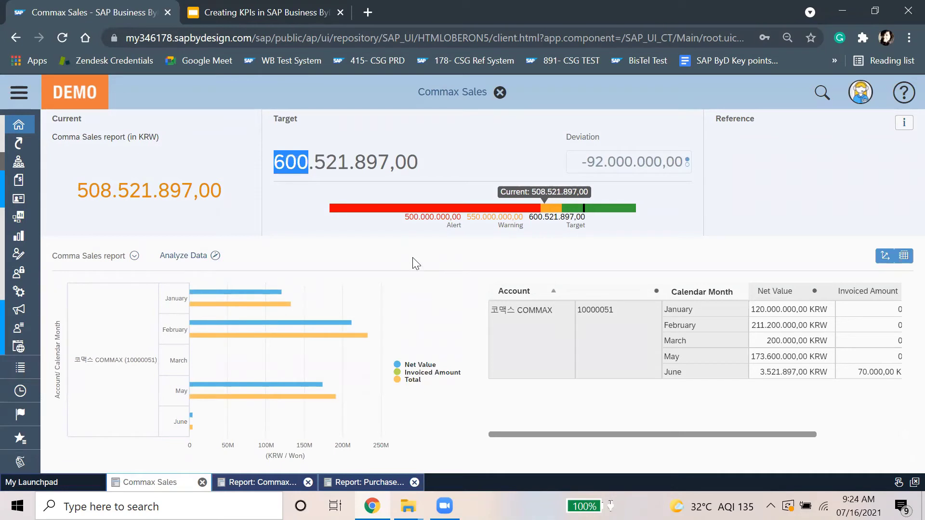
{"action": "left_click", "coordinate": [481, 260]}
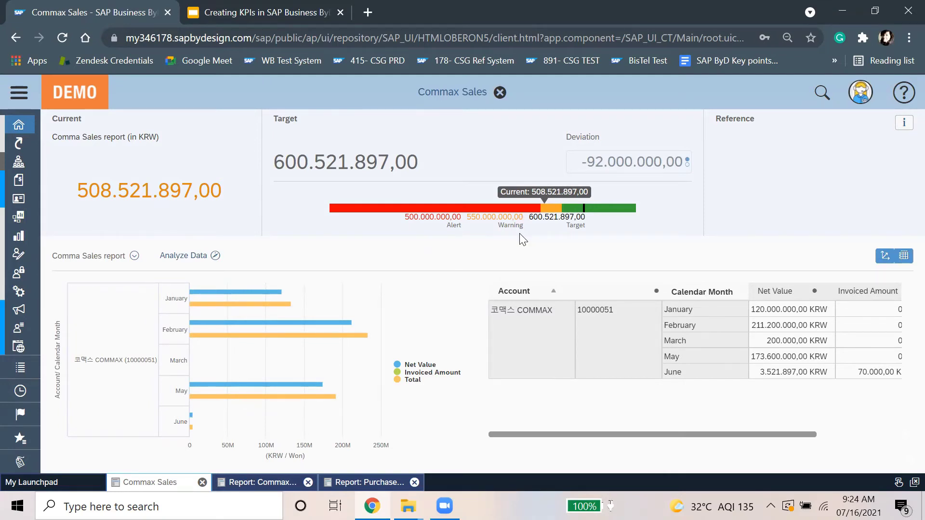
{"action": "double_click", "coordinate": [698, 162]}
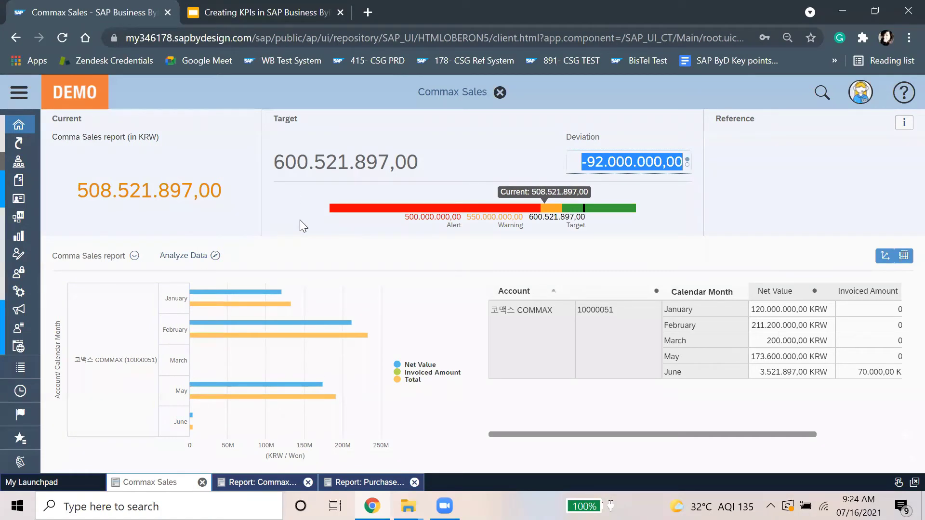
{"action": "left_click", "coordinate": [851, 230]}
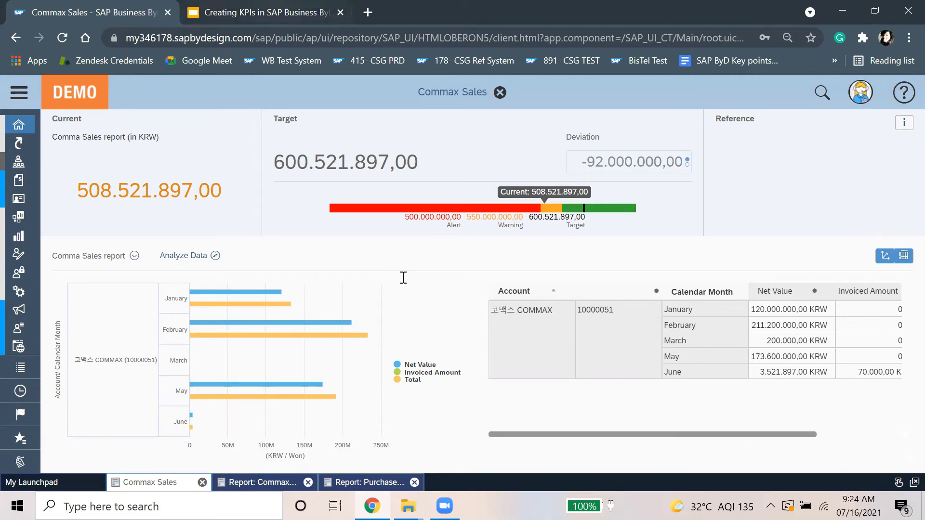
Switch to the "Creating KPIs in SAP Business ByDesign" presentation in Google Slides and present the Q&A slide full screen.
{"action": "key", "text": "ctrl+Tab"}
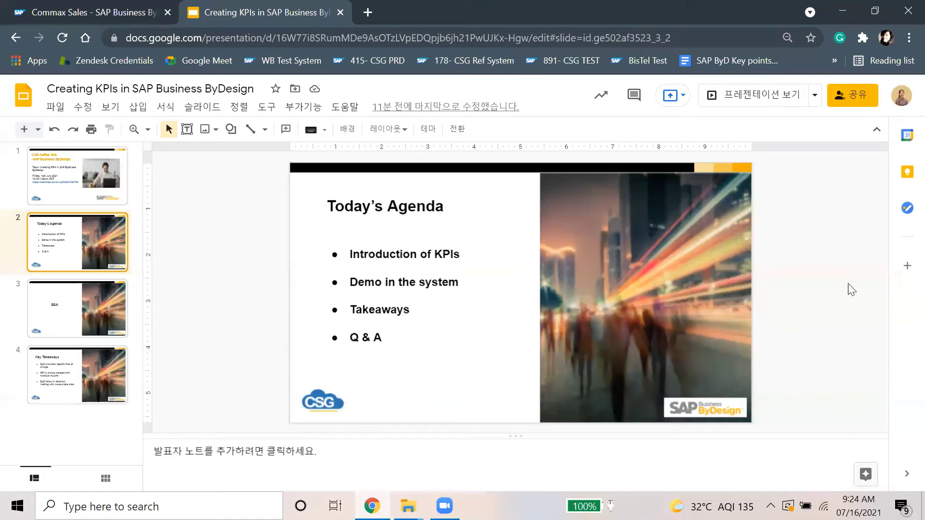
{"action": "key", "text": "Down"}
{"action": "key", "text": "ctrl+Return"}
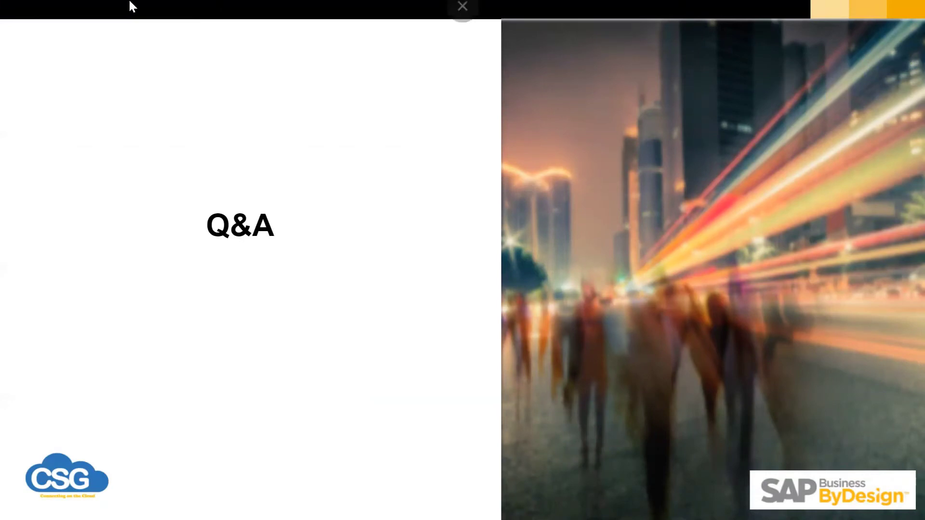
Leave the full-screen slide, switch back to SAP Business ByDesign and examine the Commax Sales KPI's current value against its target and thresholds.
{"action": "key", "text": "Escape"}
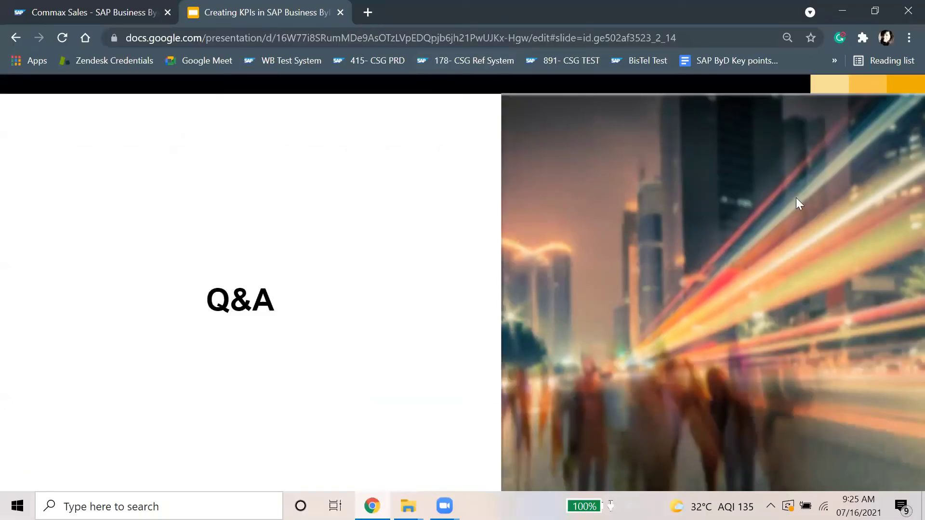
{"action": "key", "text": "ctrl+shift+Tab"}
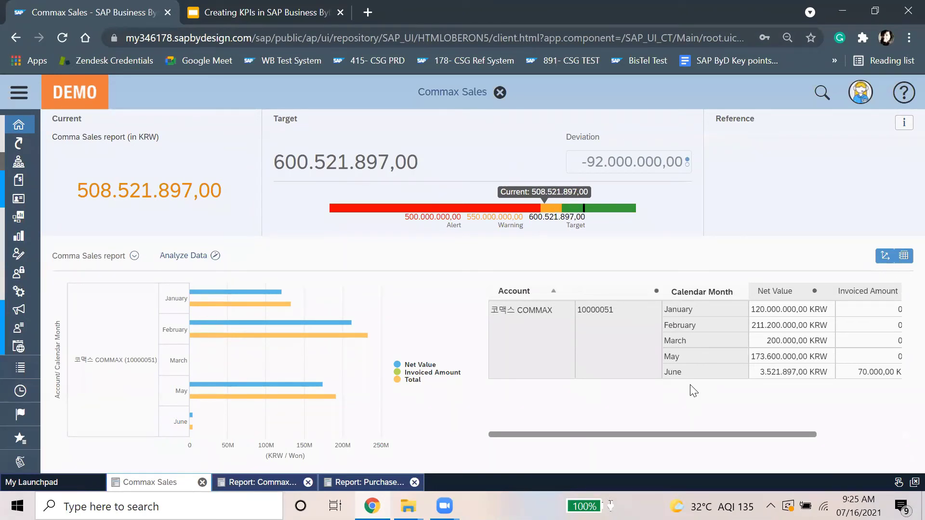
{"action": "key", "text": "Escape"}
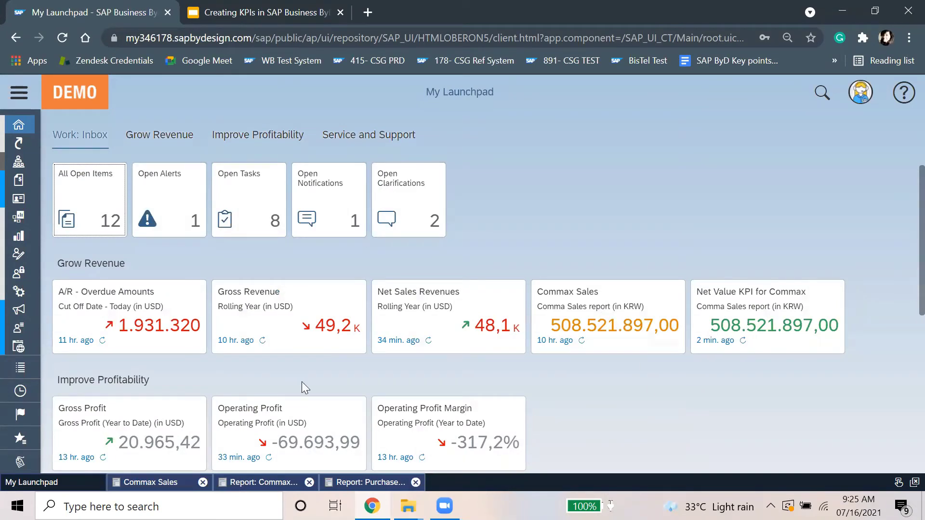
{"action": "left_click", "coordinate": [164, 482]}
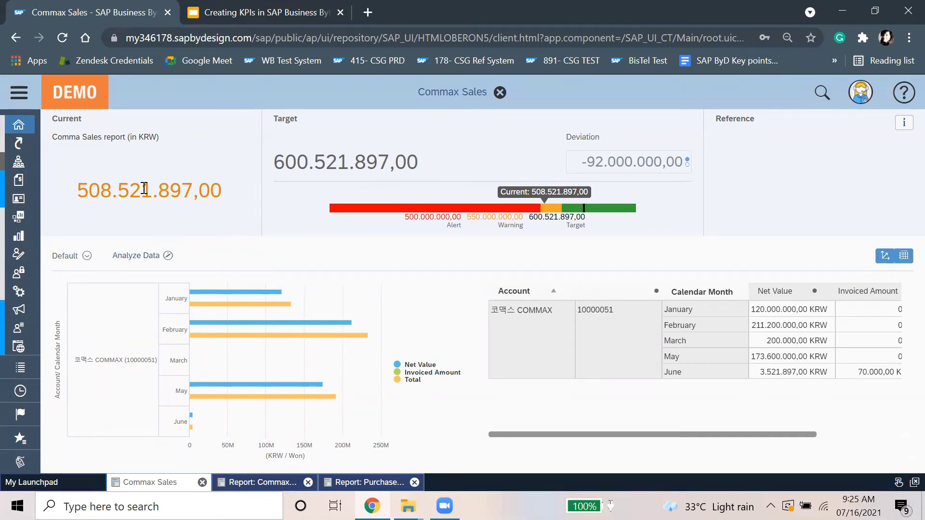
{"action": "left_click_drag", "start_coordinate": [144, 189], "coordinate": [141, 189]}
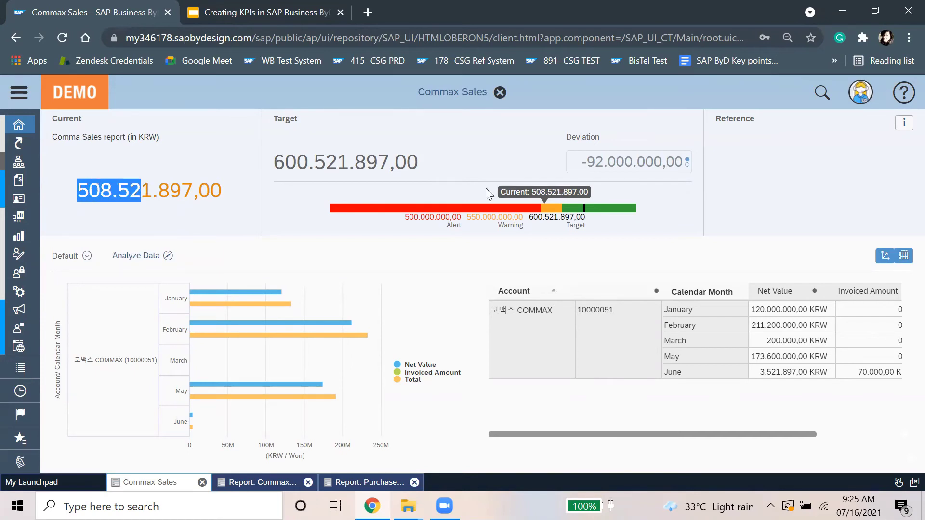
{"action": "left_click", "coordinate": [439, 232]}
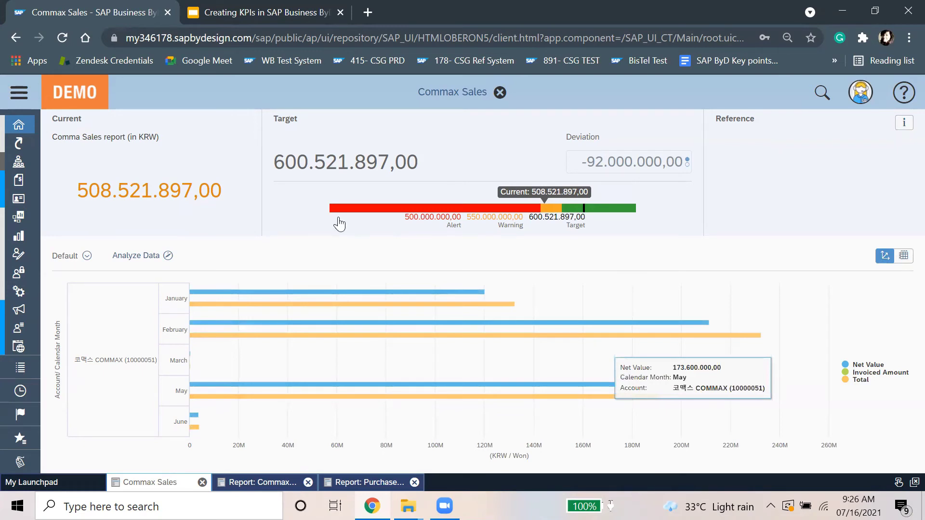
Open the Commax Sales Repott for analysis, review the fields available to add without adding any, and return to the KPI.
{"action": "left_click", "coordinate": [343, 298]}
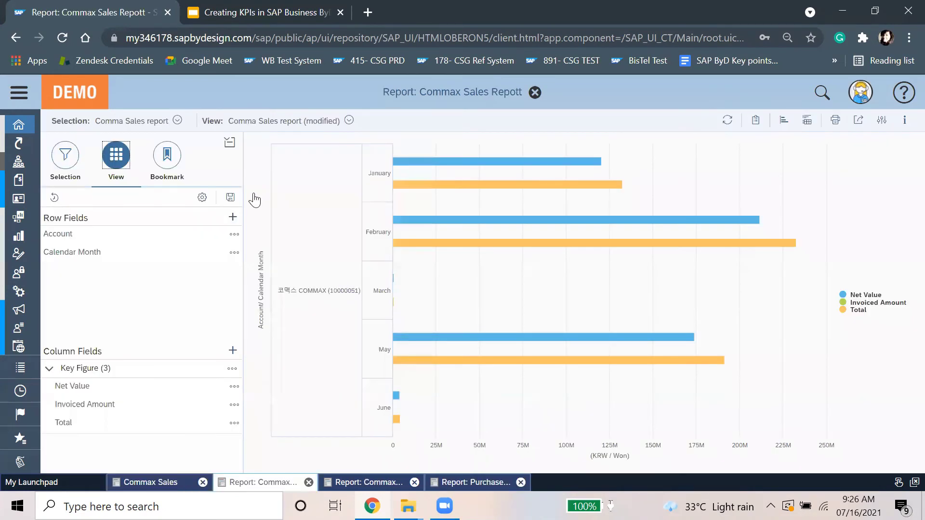
{"action": "left_click", "coordinate": [233, 351]}
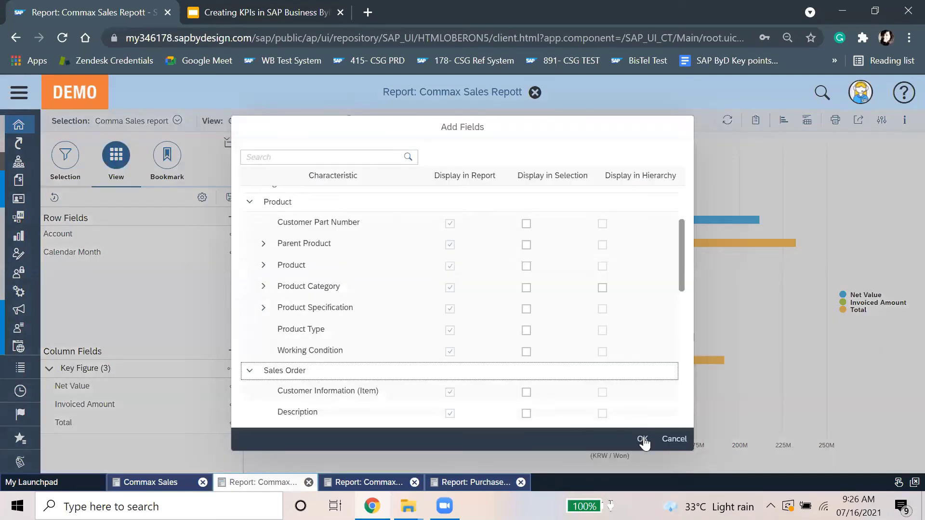
{"action": "scroll", "coordinate": [624, 302], "scroll_direction": "down", "scroll_amount": 5}
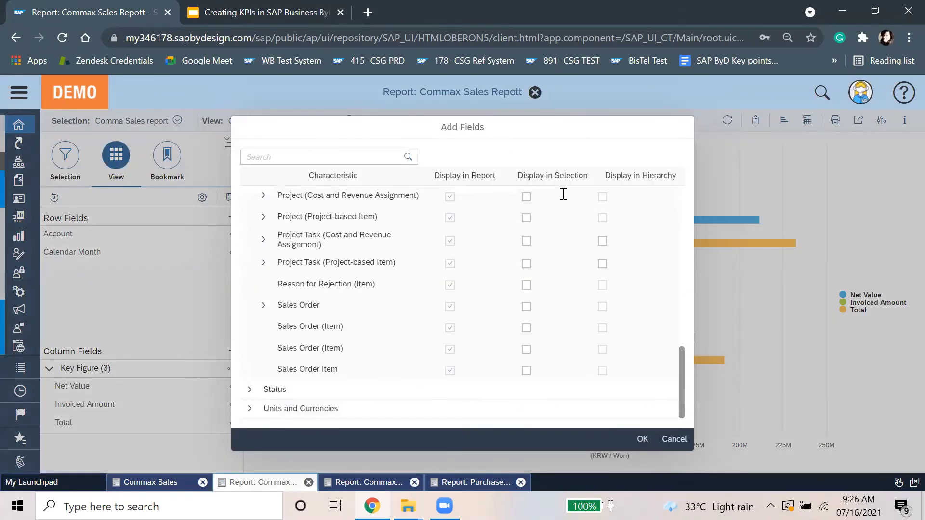
{"action": "key", "text": "Escape"}
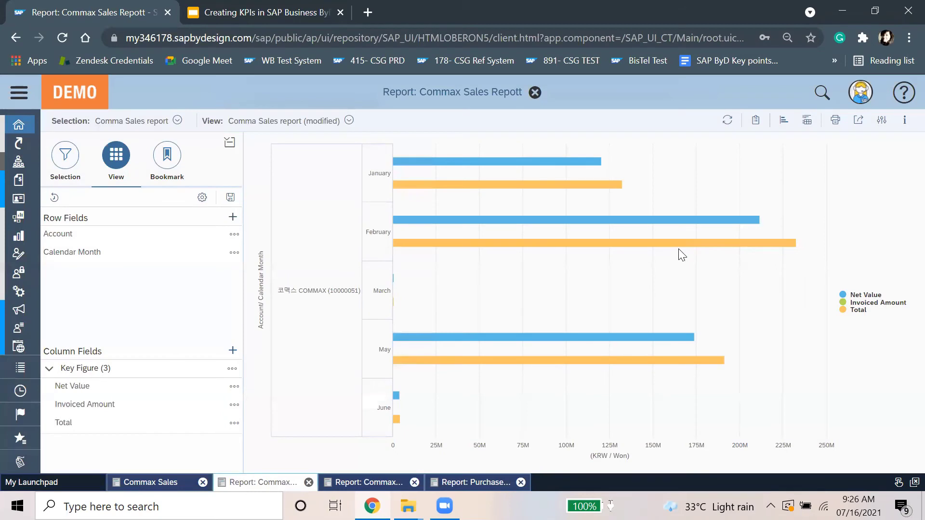
{"action": "key", "text": "Escape"}
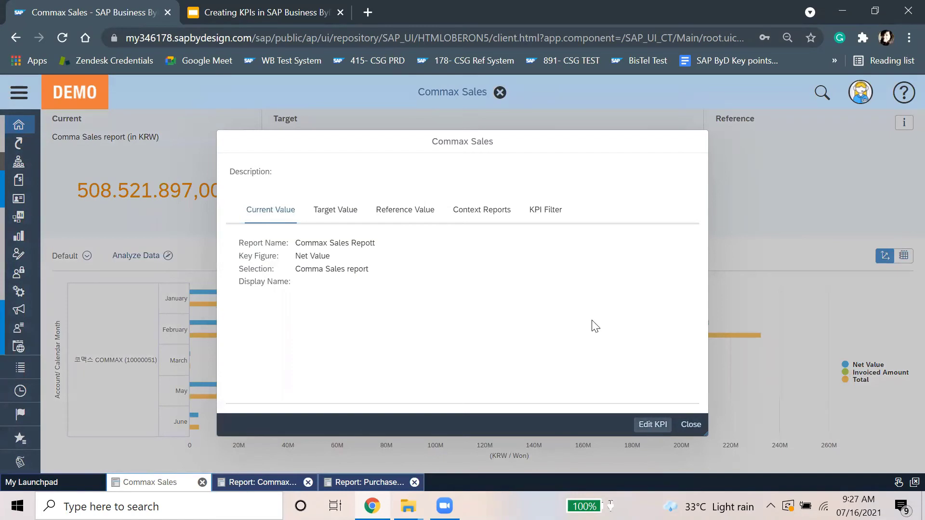
Edit the Commax Sales KPI to use a fixed reference value of 40.000.000 KRW and save it.
{"action": "left_click", "coordinate": [647, 424]}
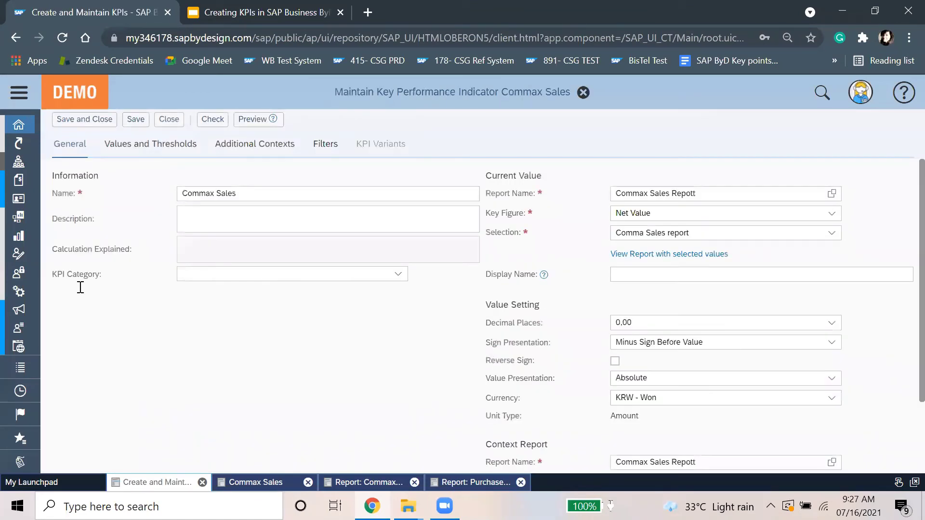
{"action": "left_click", "coordinate": [151, 144]}
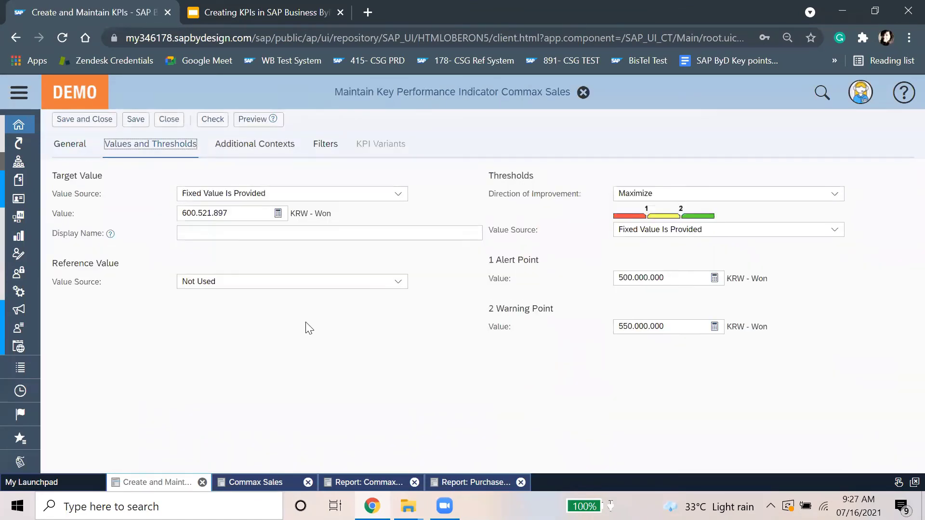
{"action": "left_click", "coordinate": [258, 283]}
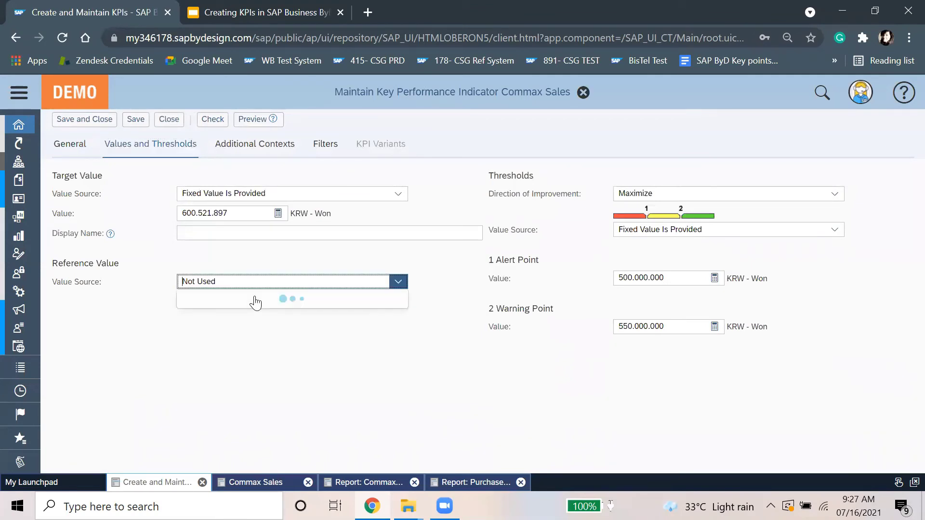
{"action": "left_click", "coordinate": [217, 323]}
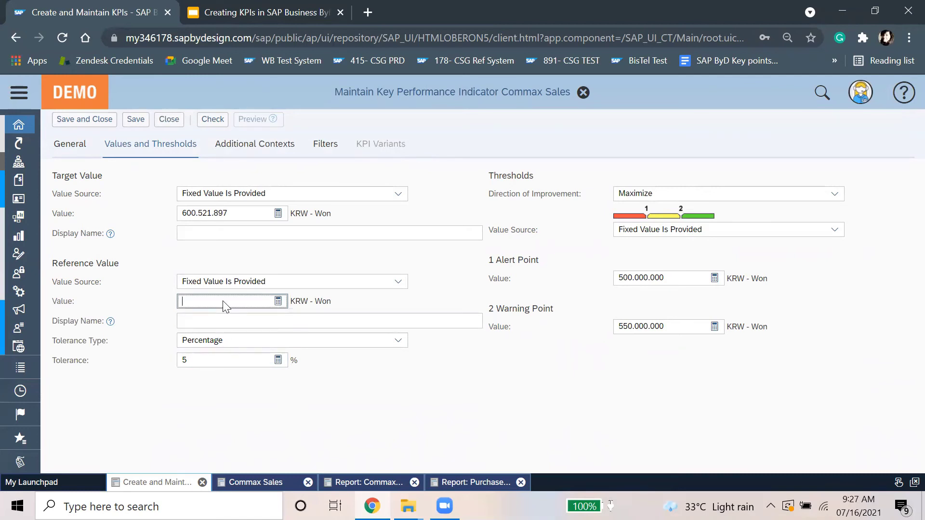
{"action": "type", "text": "4000000"}
{"action": "key", "text": "Tab"}
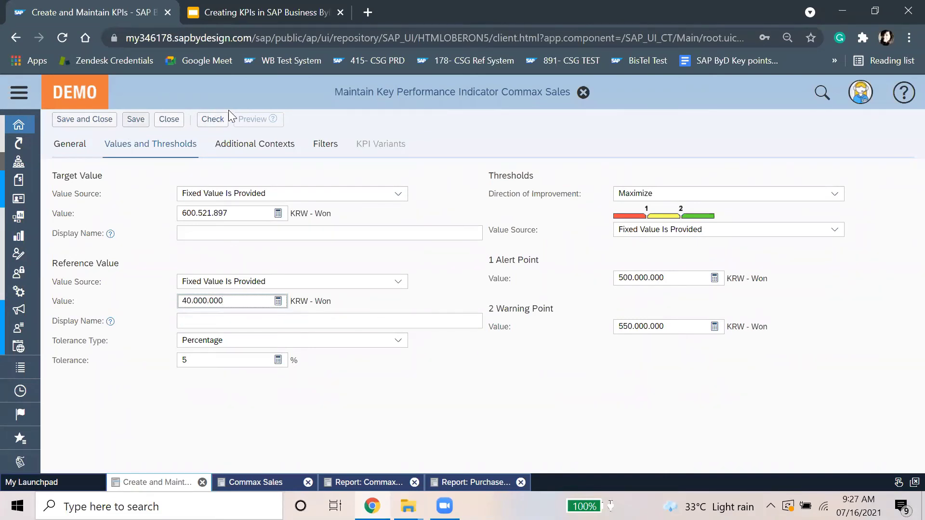
{"action": "key", "text": "ctrl+s"}
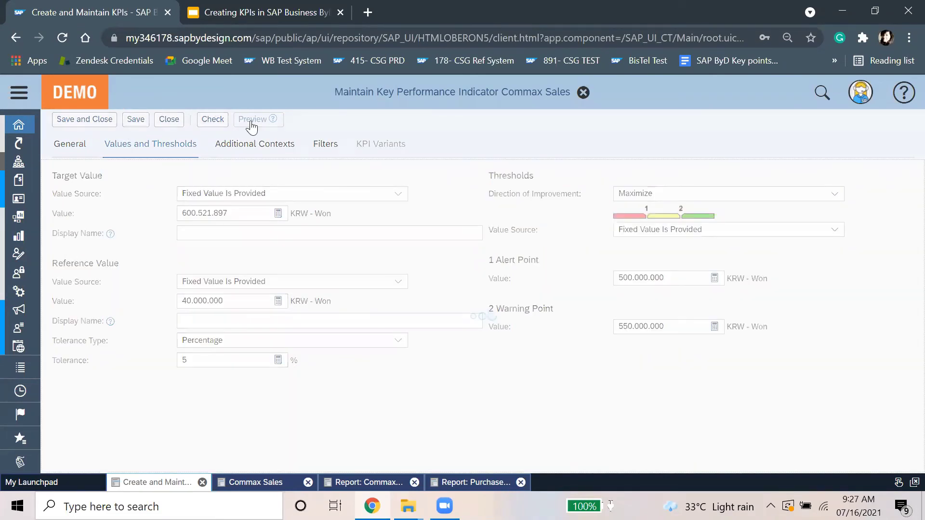
Preview the Commax Sales KPI and review its detail information, including the reference value, context reports and KPI filter.
{"action": "left_click", "coordinate": [253, 120]}
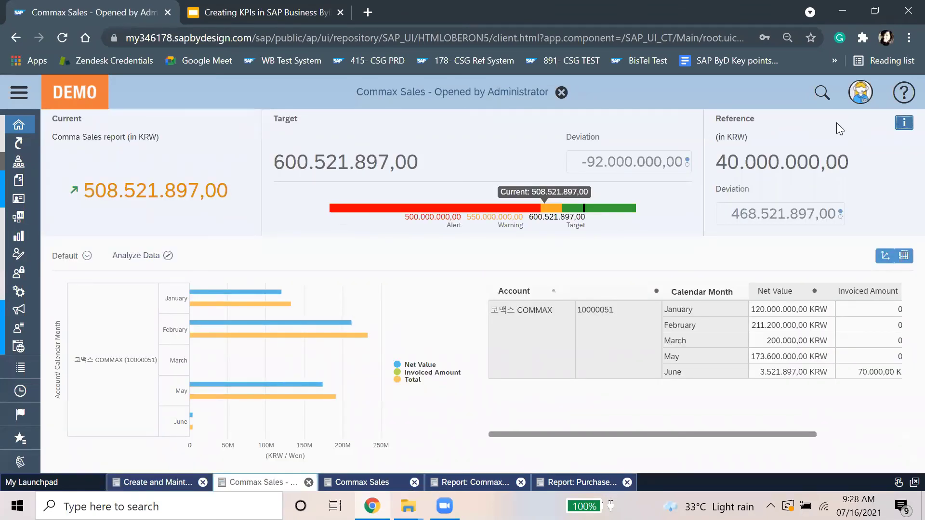
{"action": "left_click", "coordinate": [904, 122]}
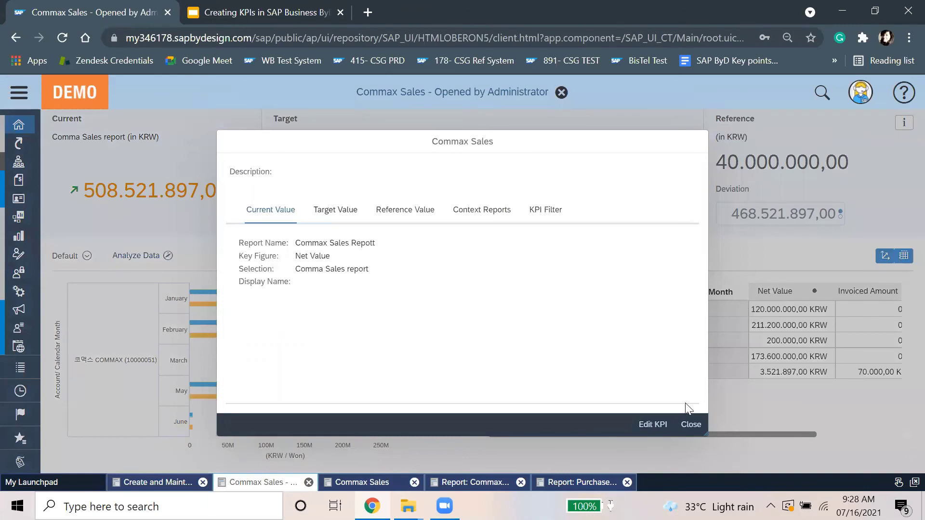
{"action": "left_click", "coordinate": [903, 123]}
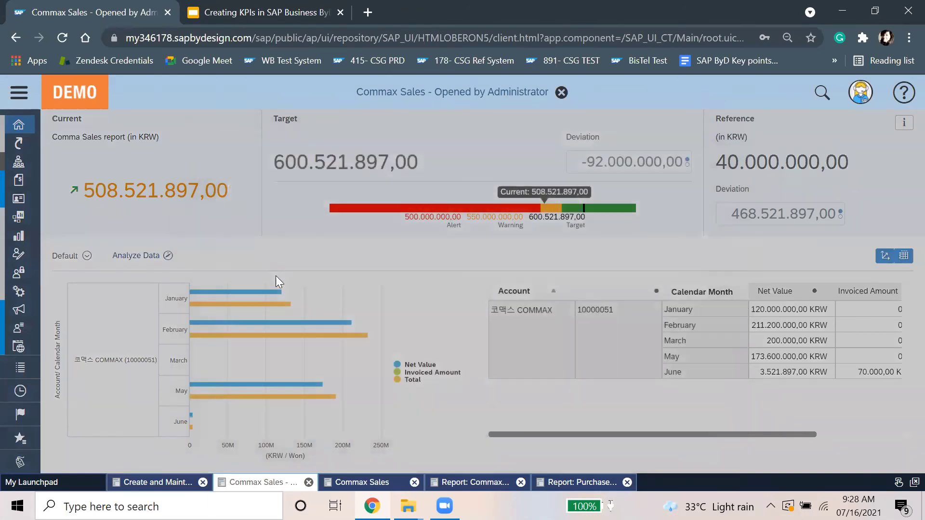
{"action": "left_click", "coordinate": [317, 223]}
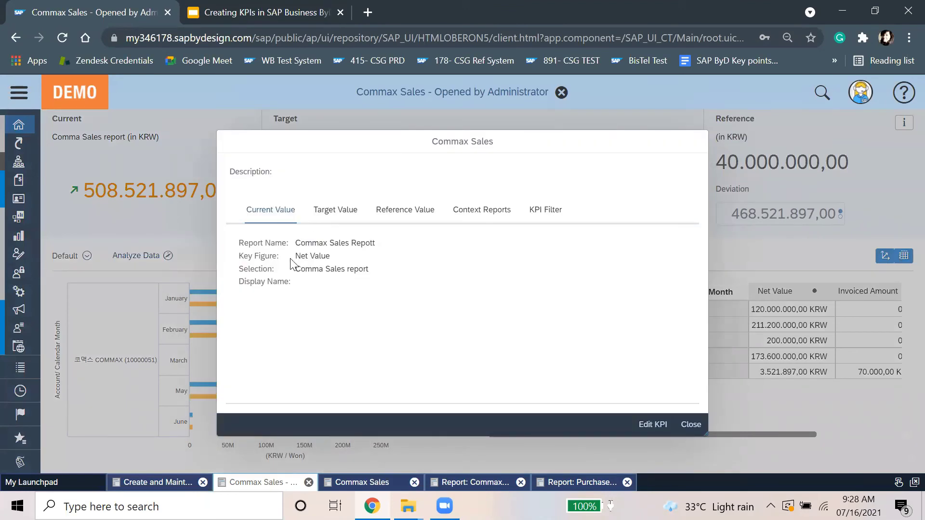
{"action": "left_click", "coordinate": [391, 210]}
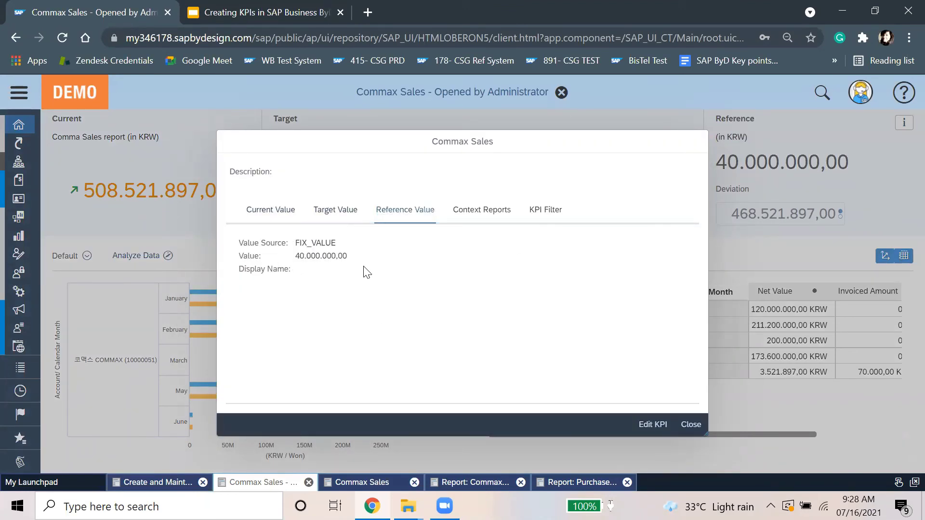
{"action": "left_click", "coordinate": [473, 220]}
{"action": "left_click", "coordinate": [539, 216]}
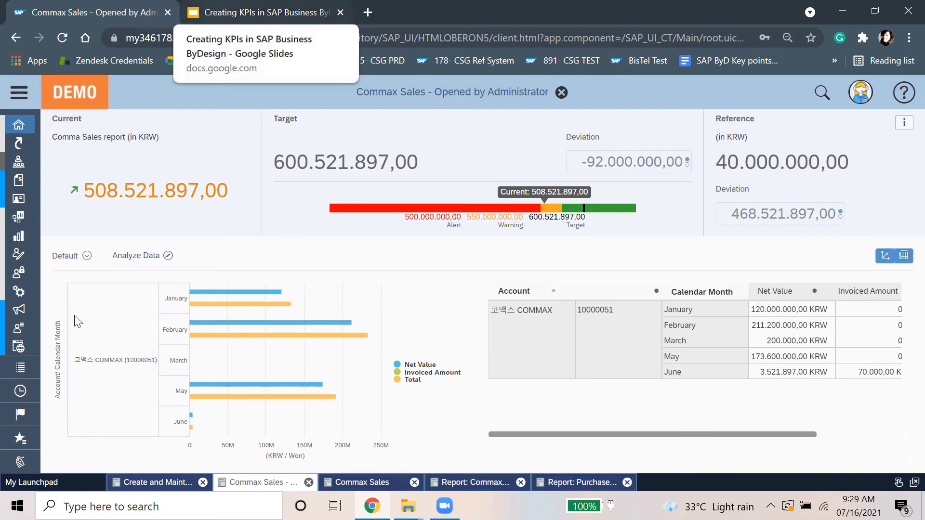
Switch to the "Creating KPIs in SAP Business ByDesign" presentation in Google Slides and start the full-screen slideshow again.
{"action": "key", "text": "ctrl+Tab"}
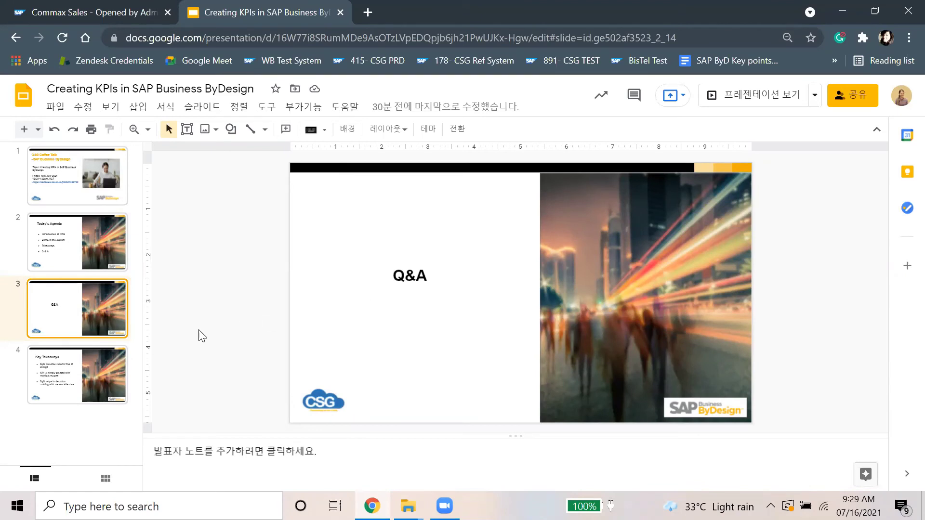
{"action": "left_click", "coordinate": [78, 376]}
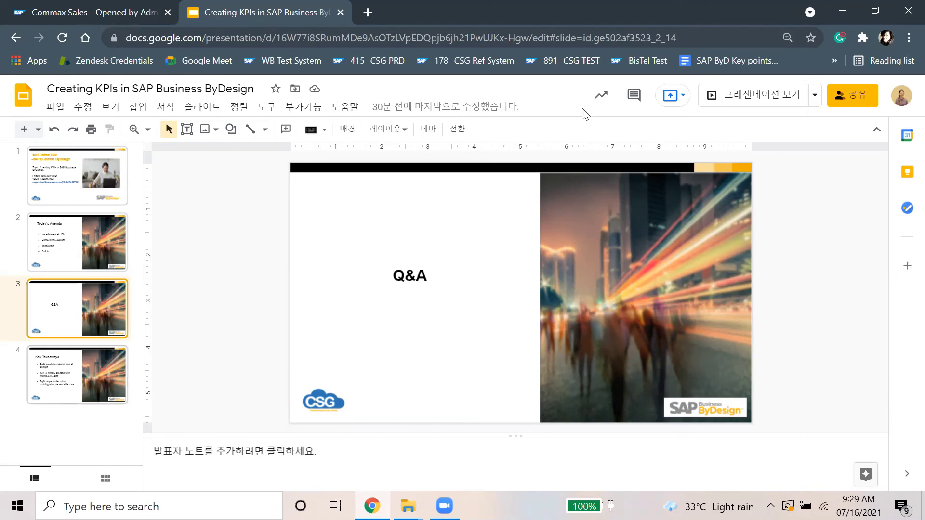
{"action": "key", "text": "ctrl+Return"}
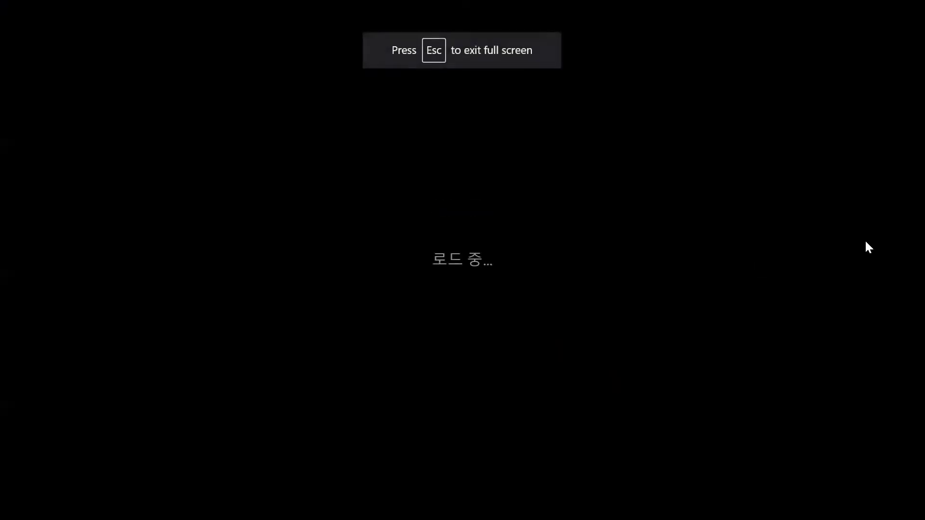